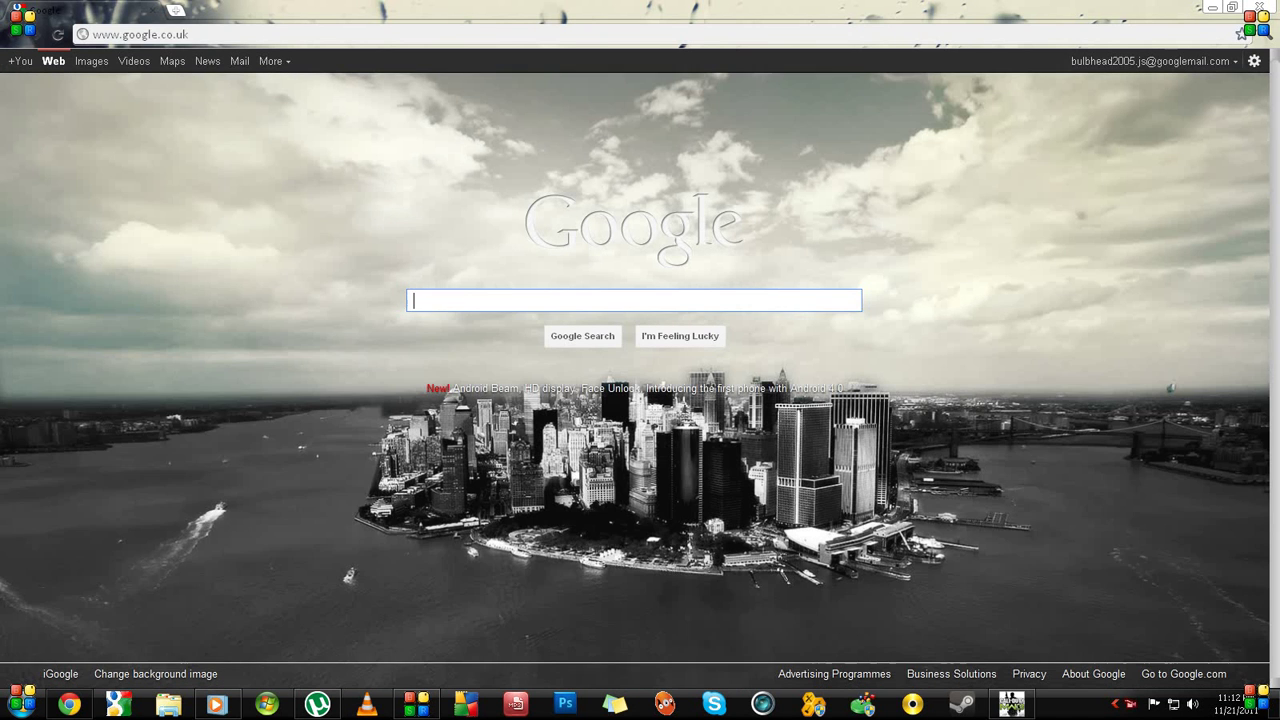
left_click(190, 34)
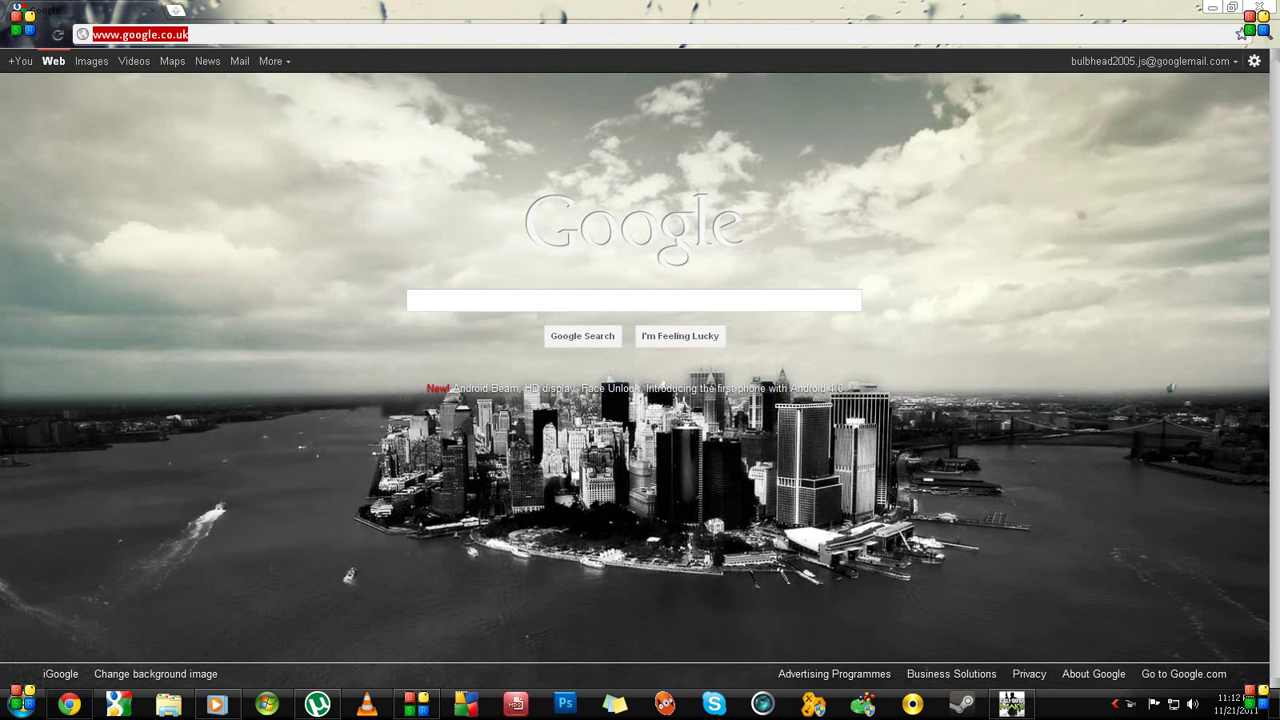
type("www.")
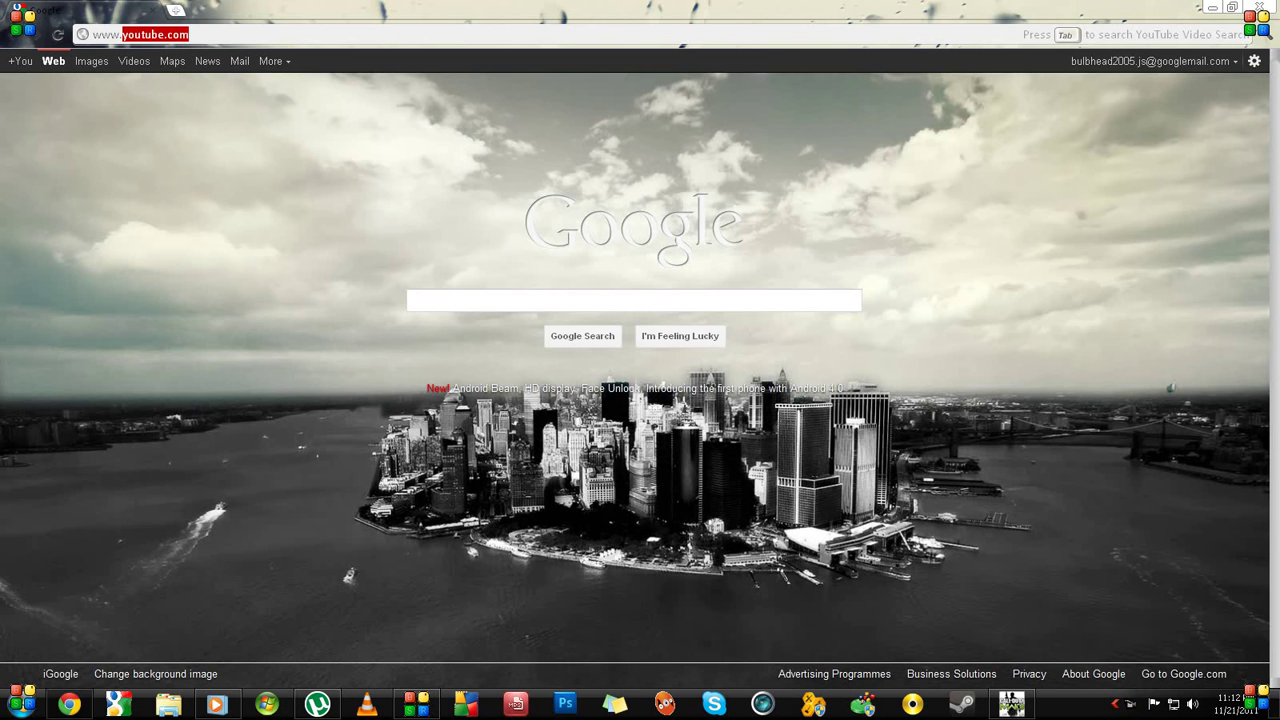
type("xpadder")
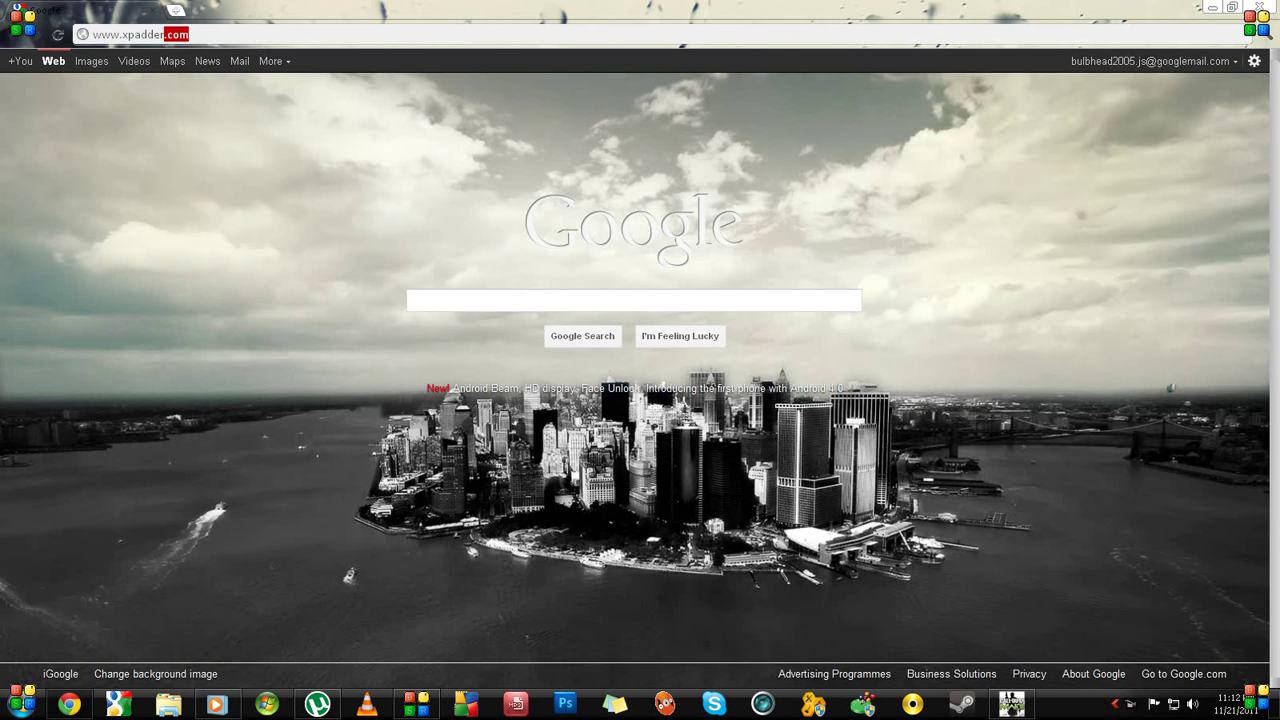
key("Return")
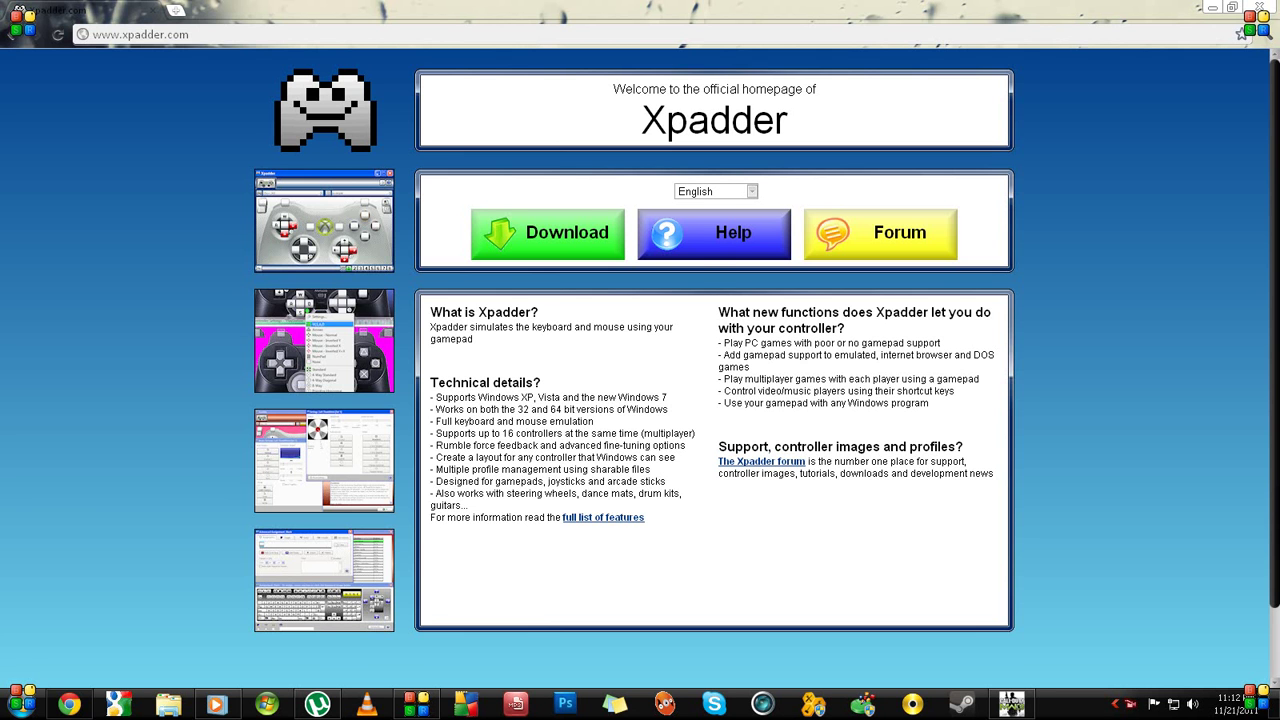
- View the Xpadder download process with English and United States up to the payment page, and close the browser
left_click(548, 234)
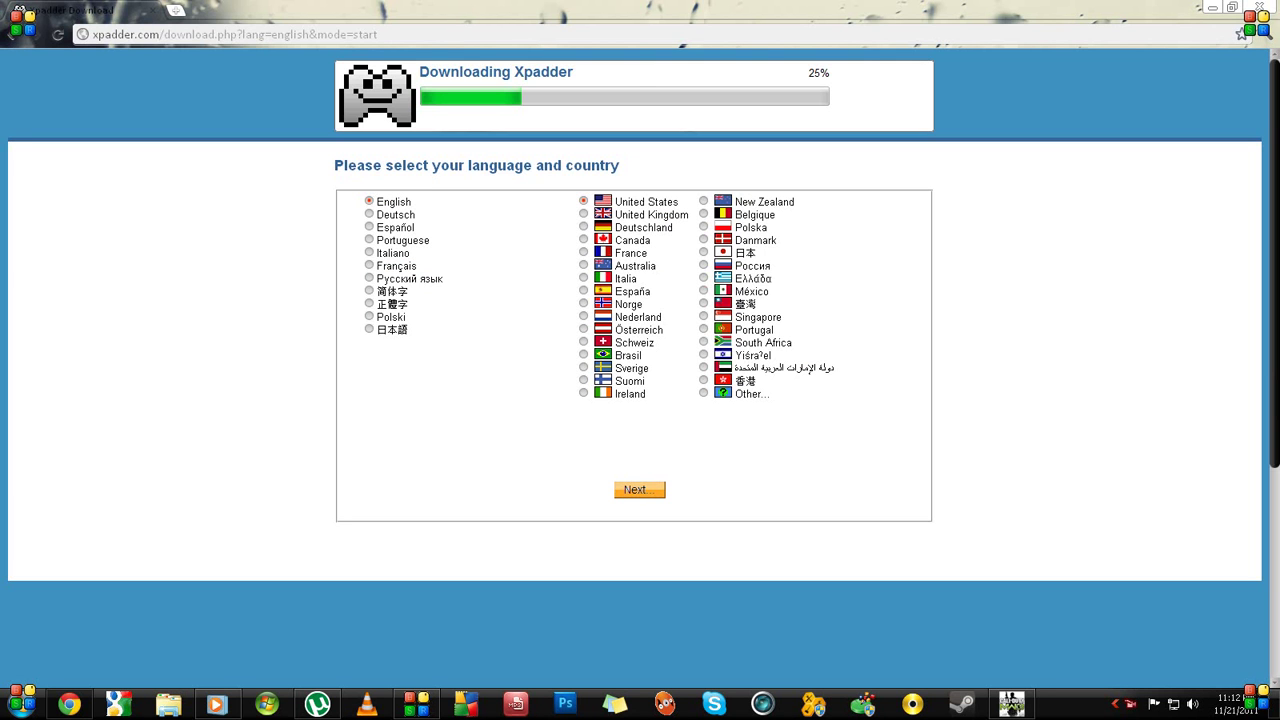
left_click(655, 492)
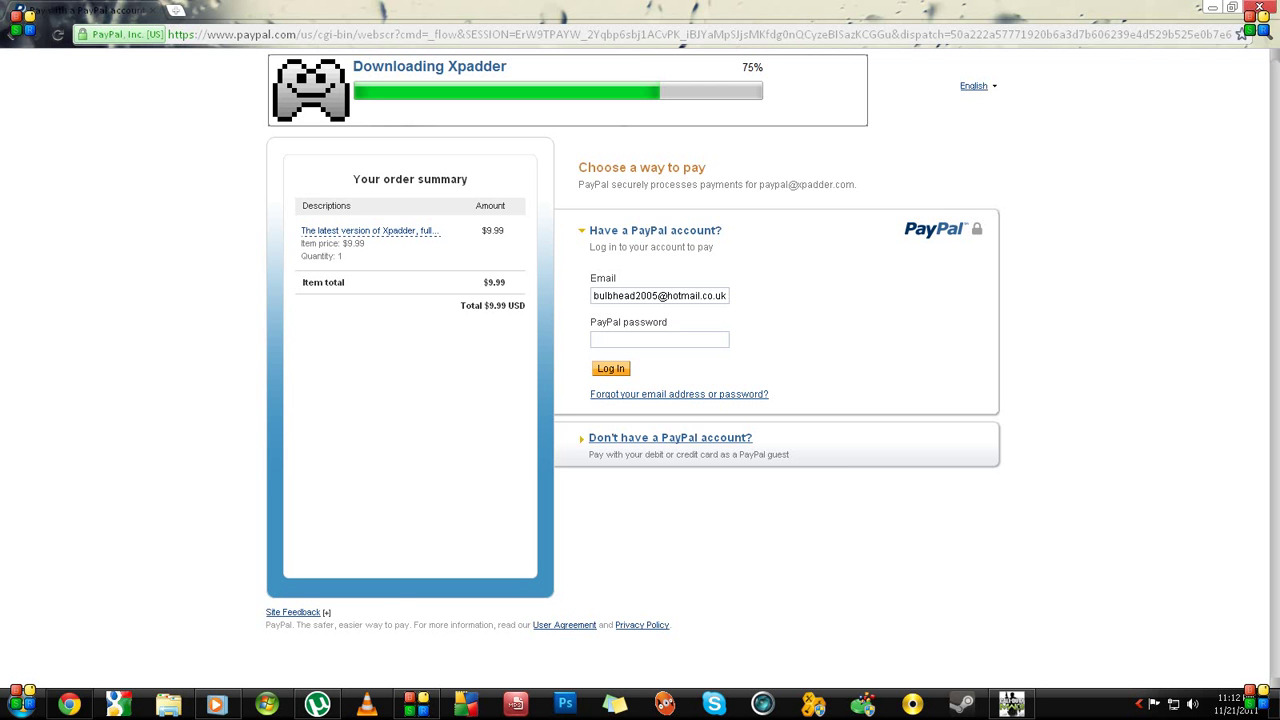
key("alt+F4")
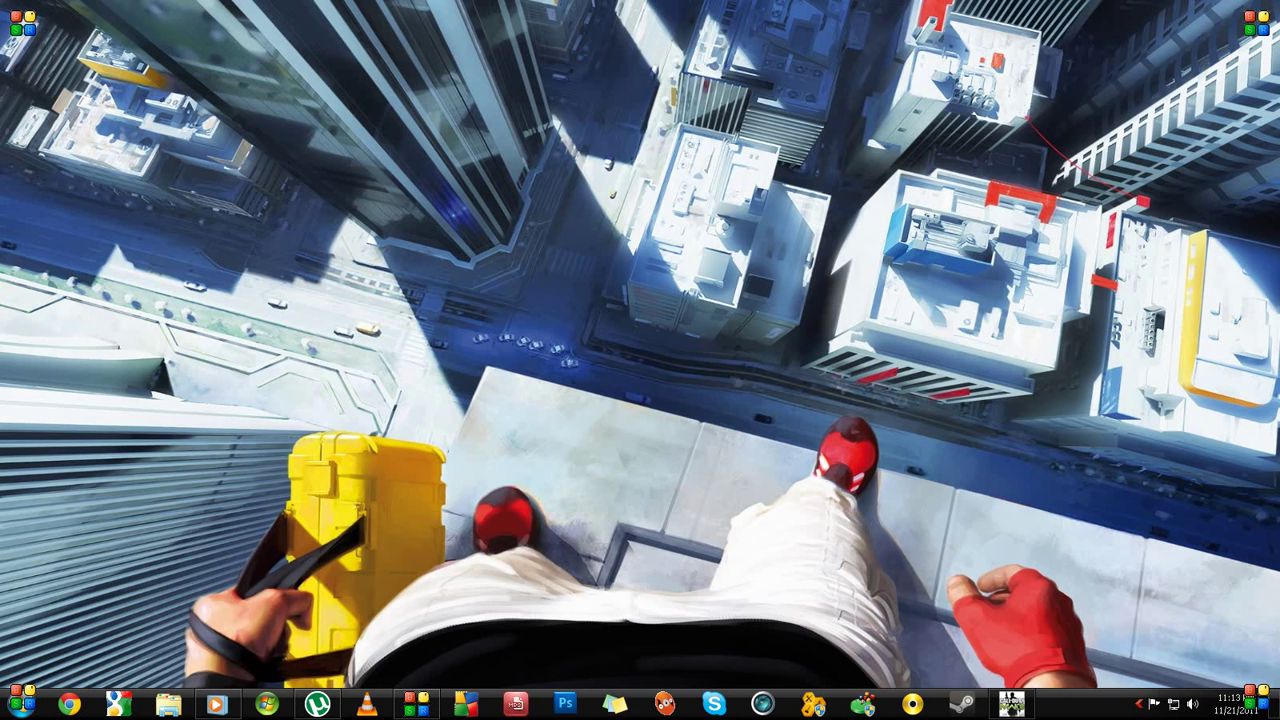
- Open the Xpadder Windows 7 folder inside the Downloads folder
left_click(22, 703)
left_click(256, 367)
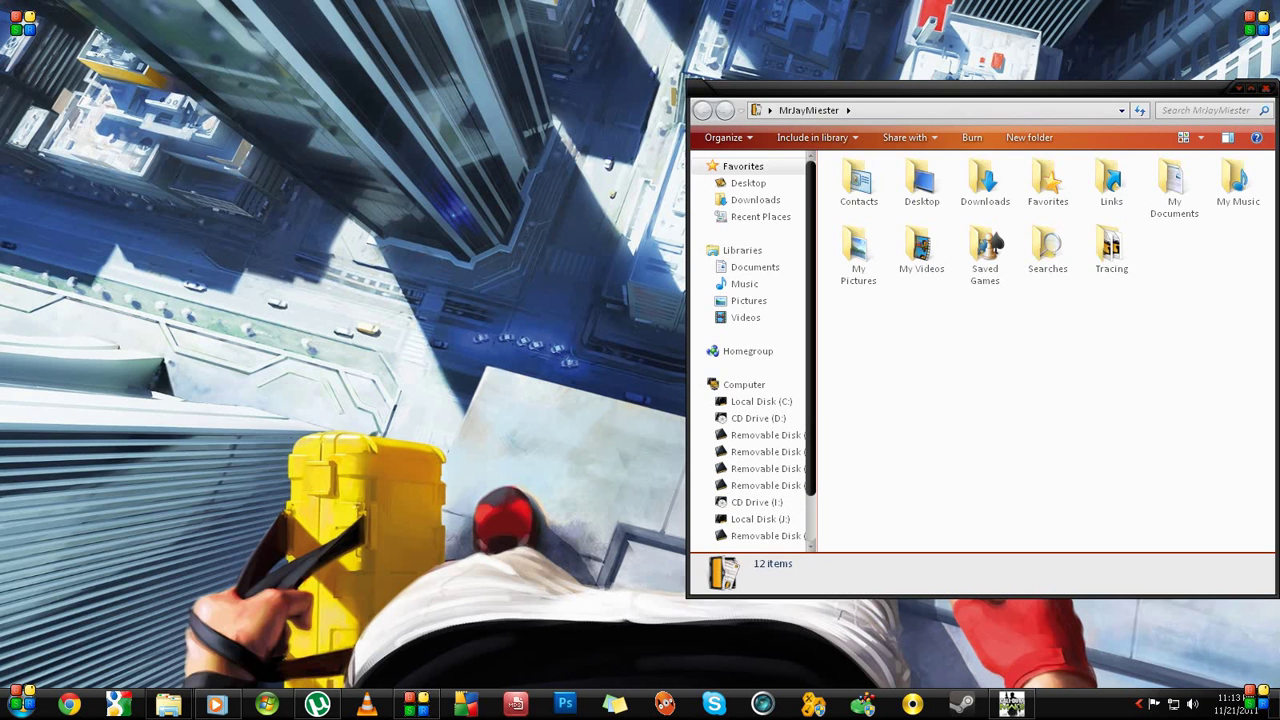
left_click(755, 200)
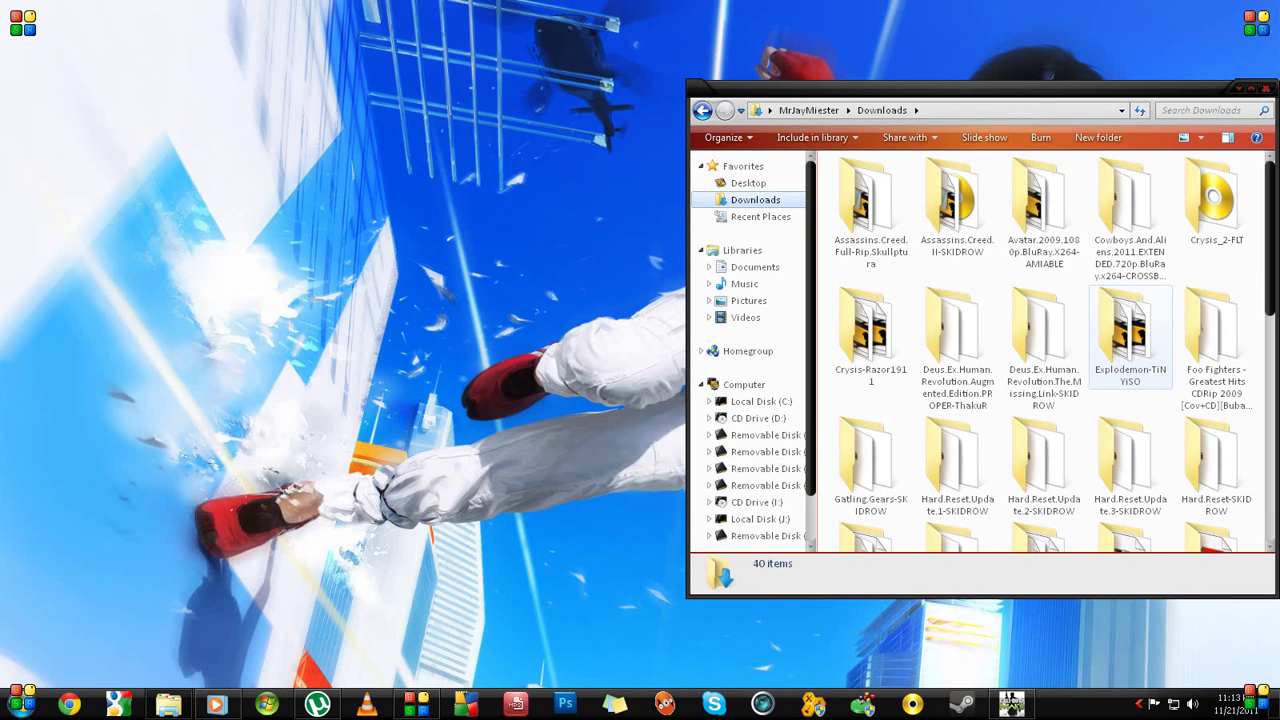
left_click(1130, 465)
scroll(1130, 400, "down", 5)
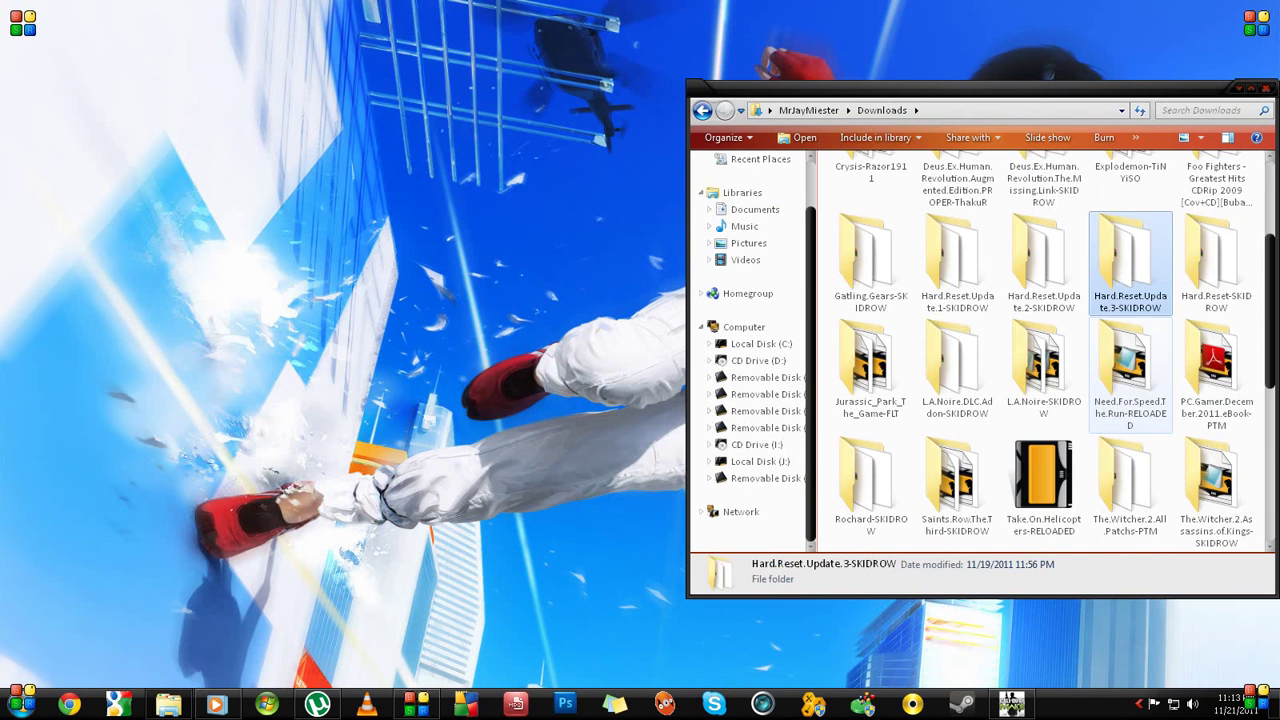
double_click(1130, 215)
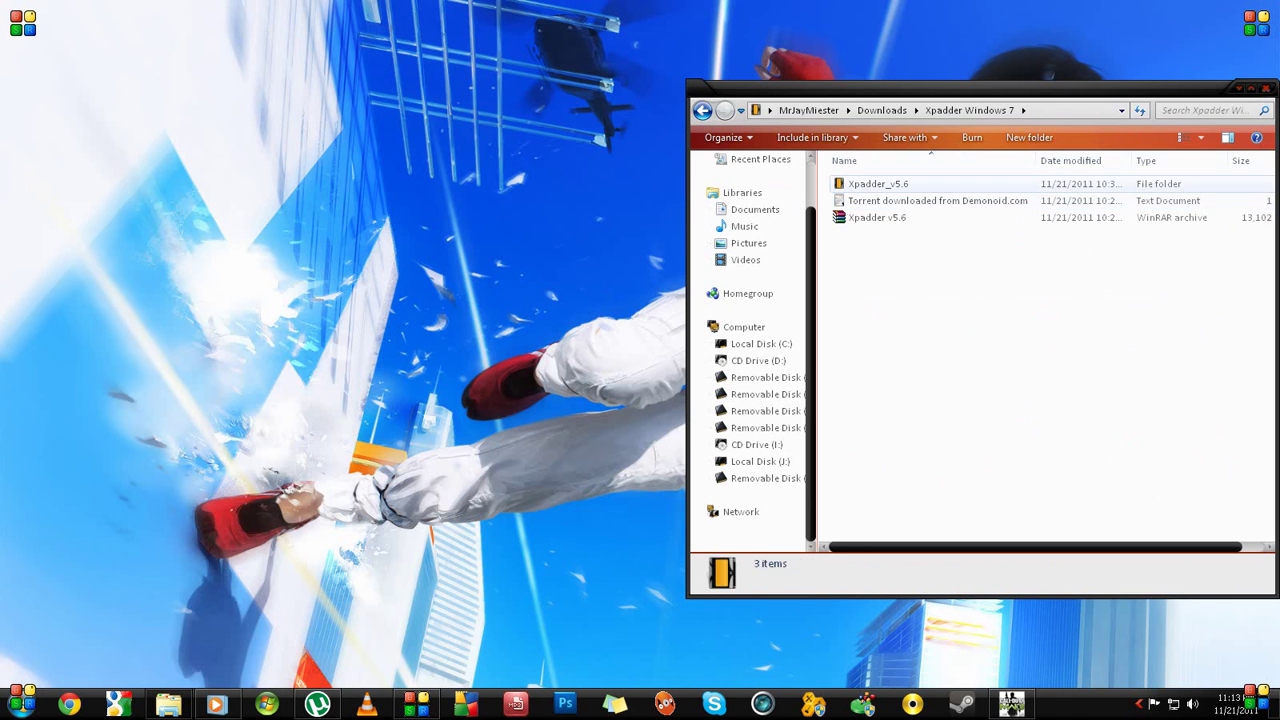
- Launch the Xpadder application from the Xpadder_v5.6 folder and move its window clear of the file window
double_click(880, 184)
double_click(868, 234)
double_click(866, 234)
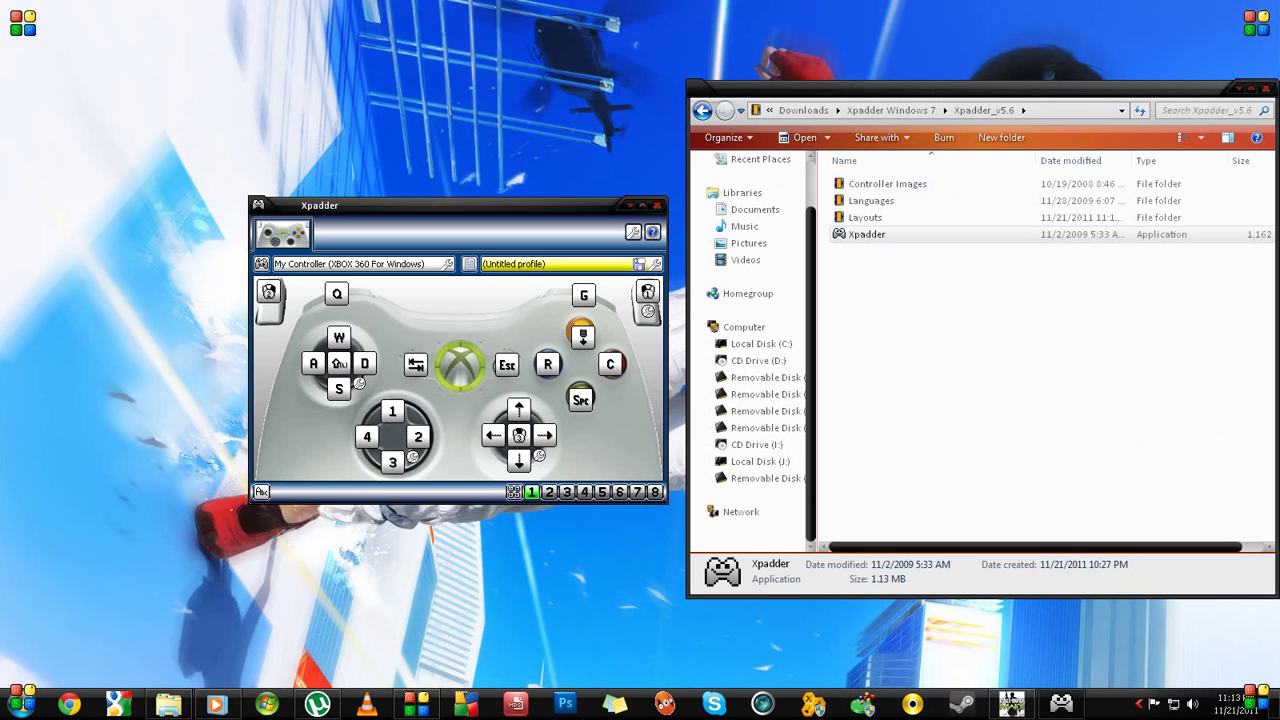
left_click_drag(450, 205, 395, 211)
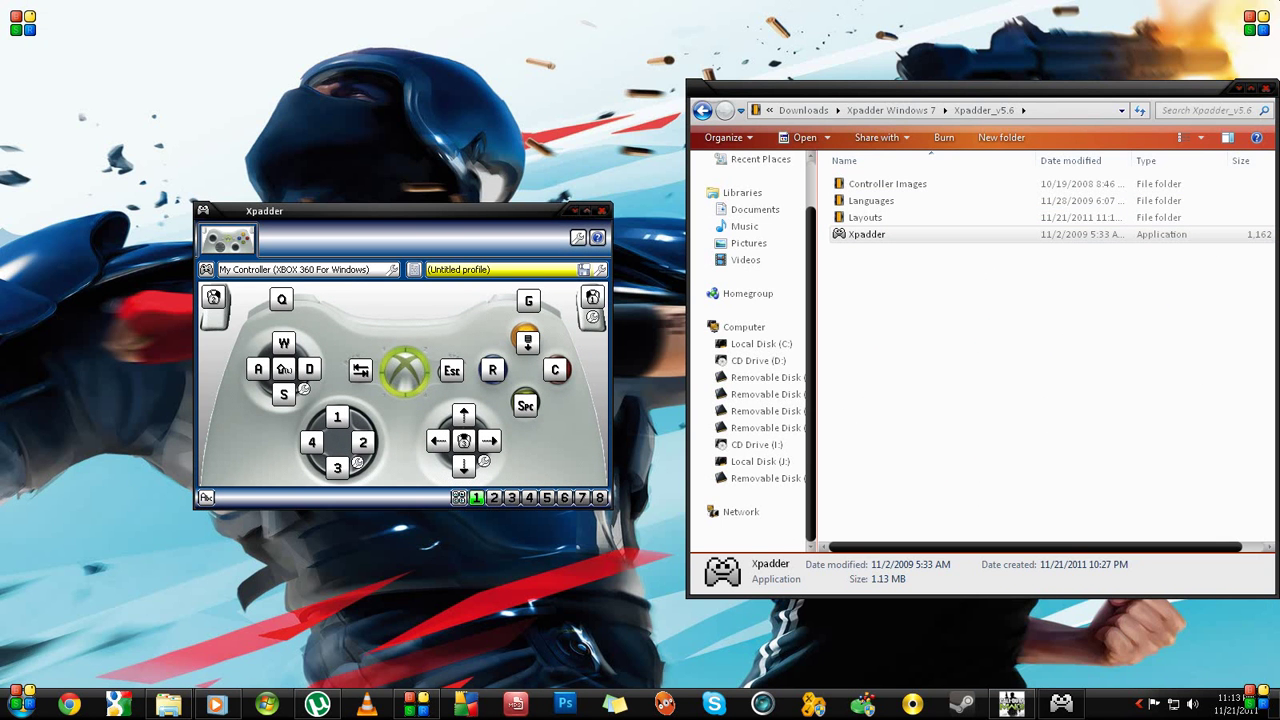
left_click(206, 269)
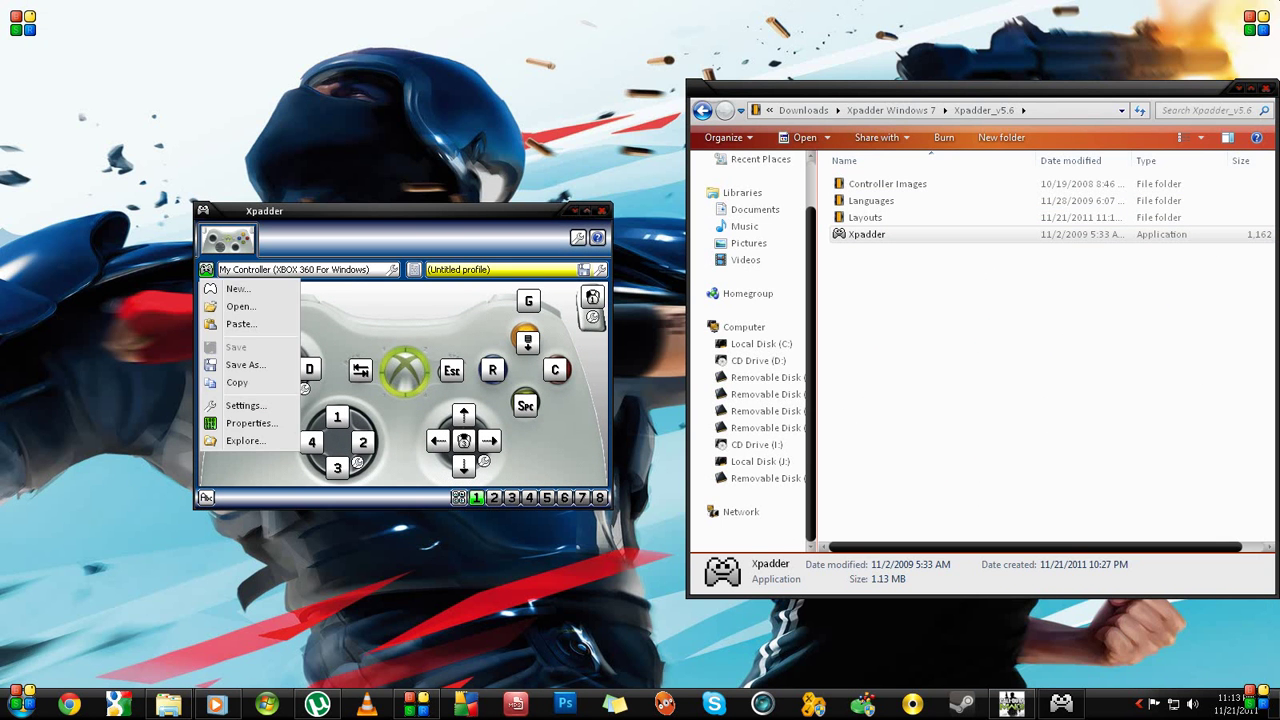
left_click(206, 269)
left_click(494, 498)
left_click(477, 498)
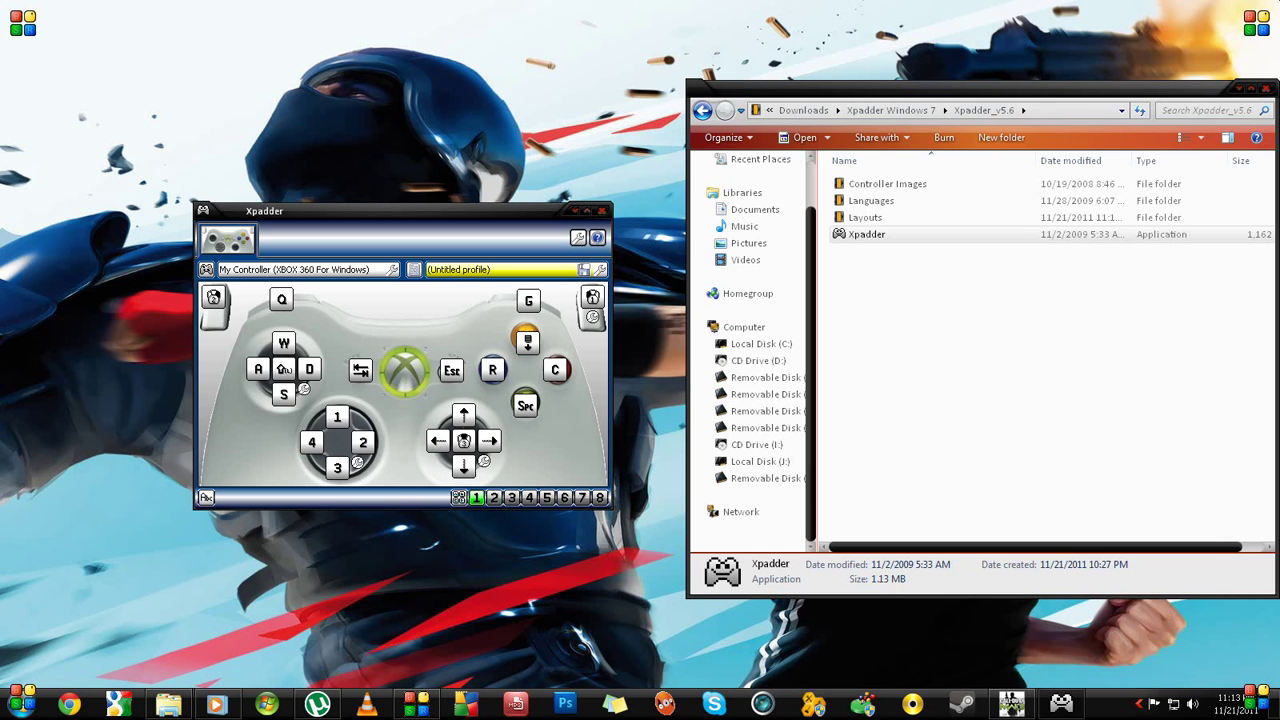
- Create a new controller layout and browse to the Controller Images folder for its image
left_click(206, 269)
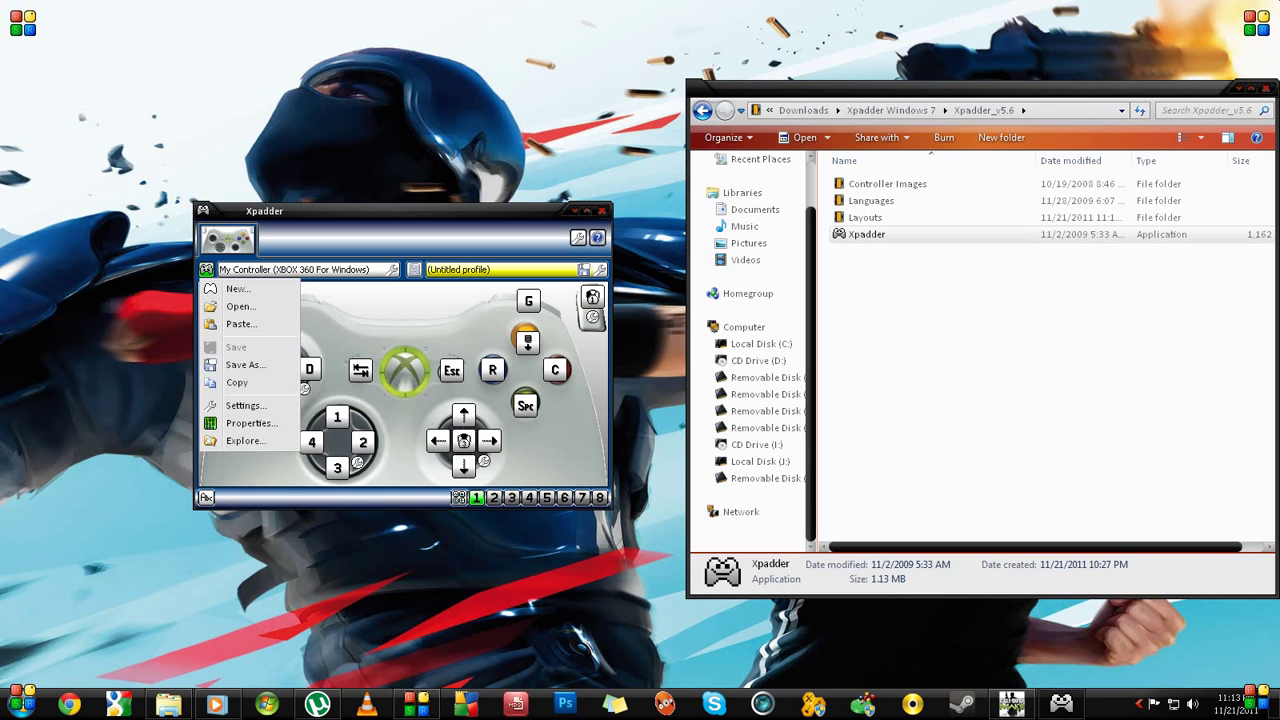
left_click(240, 289)
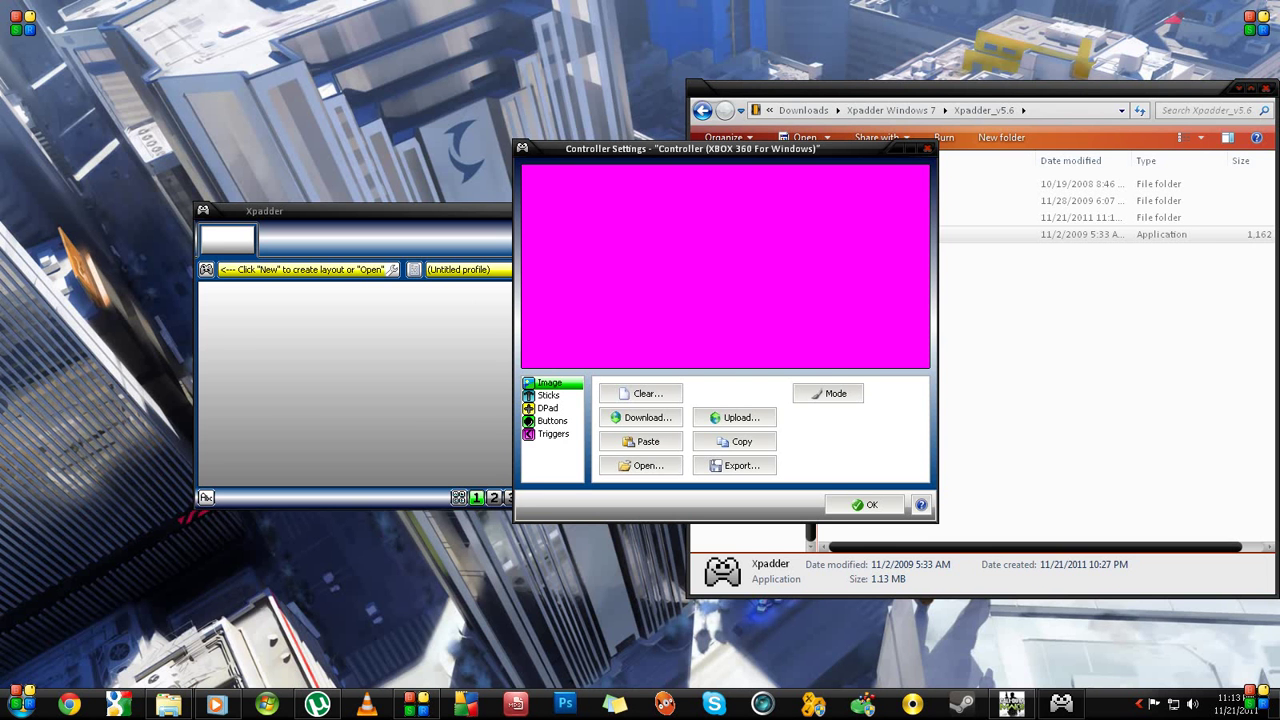
left_click(641, 466)
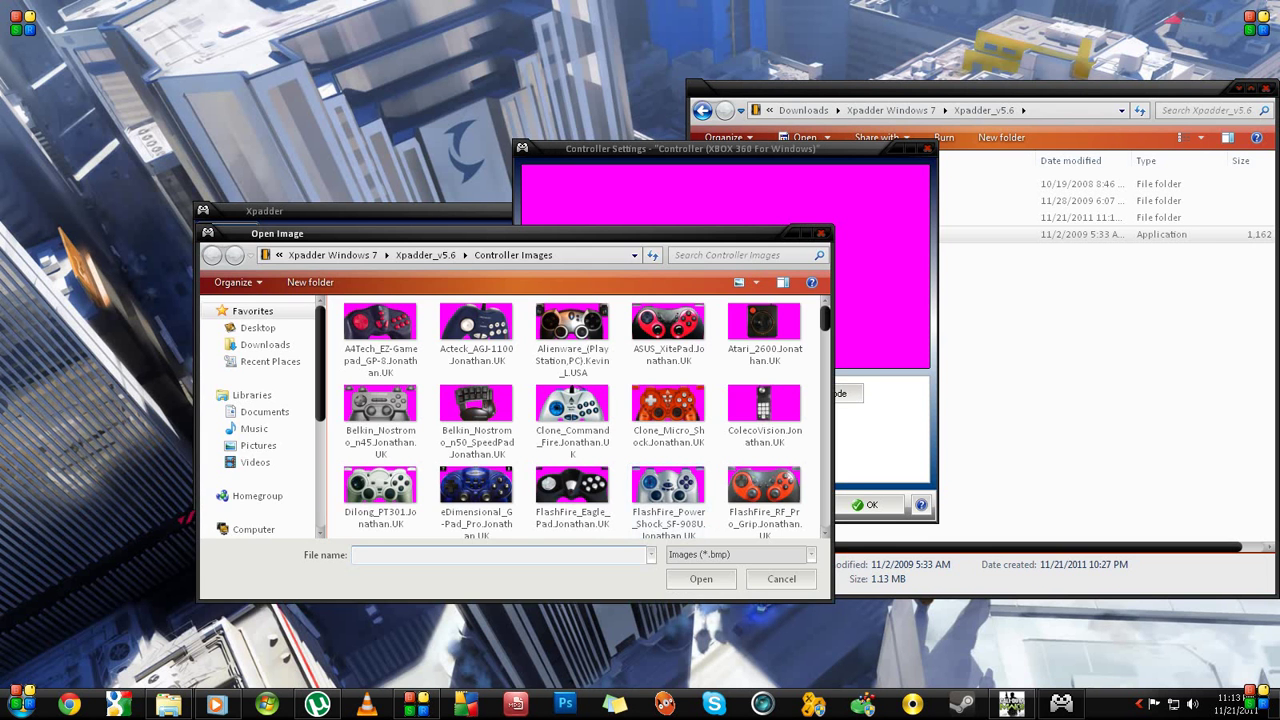
left_click_drag(515, 233, 802, 178)
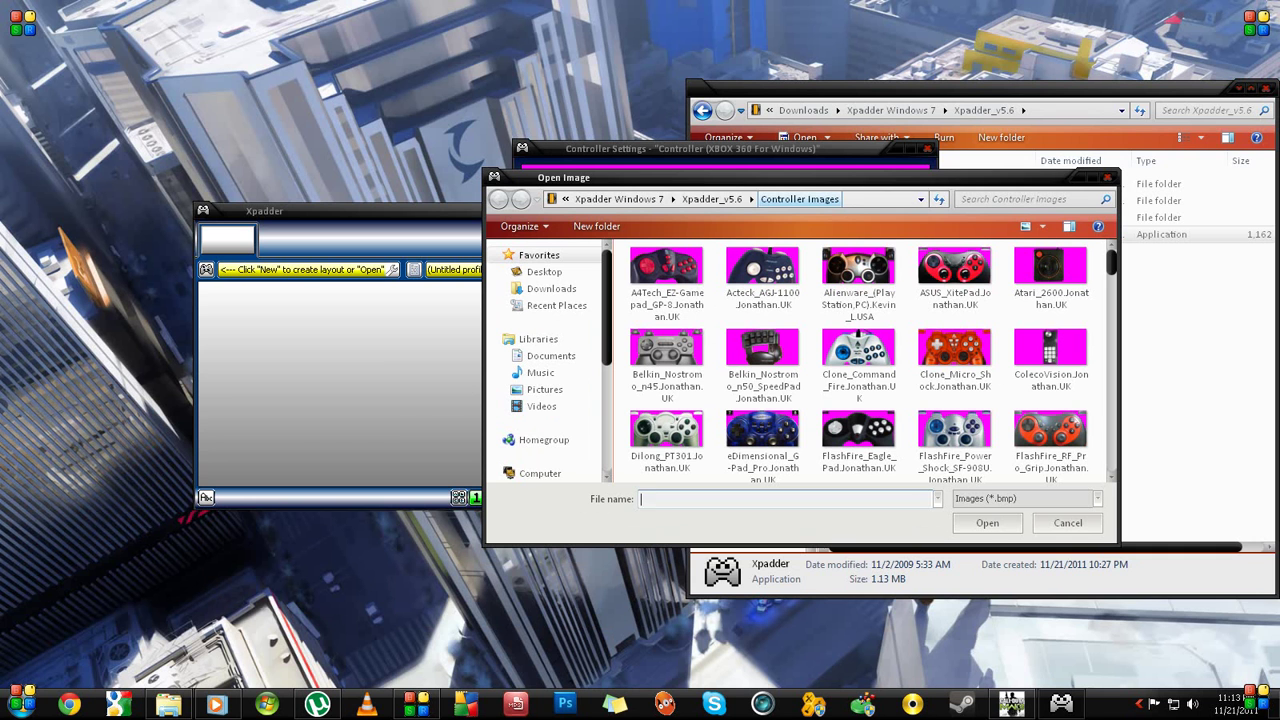
left_click(712, 199)
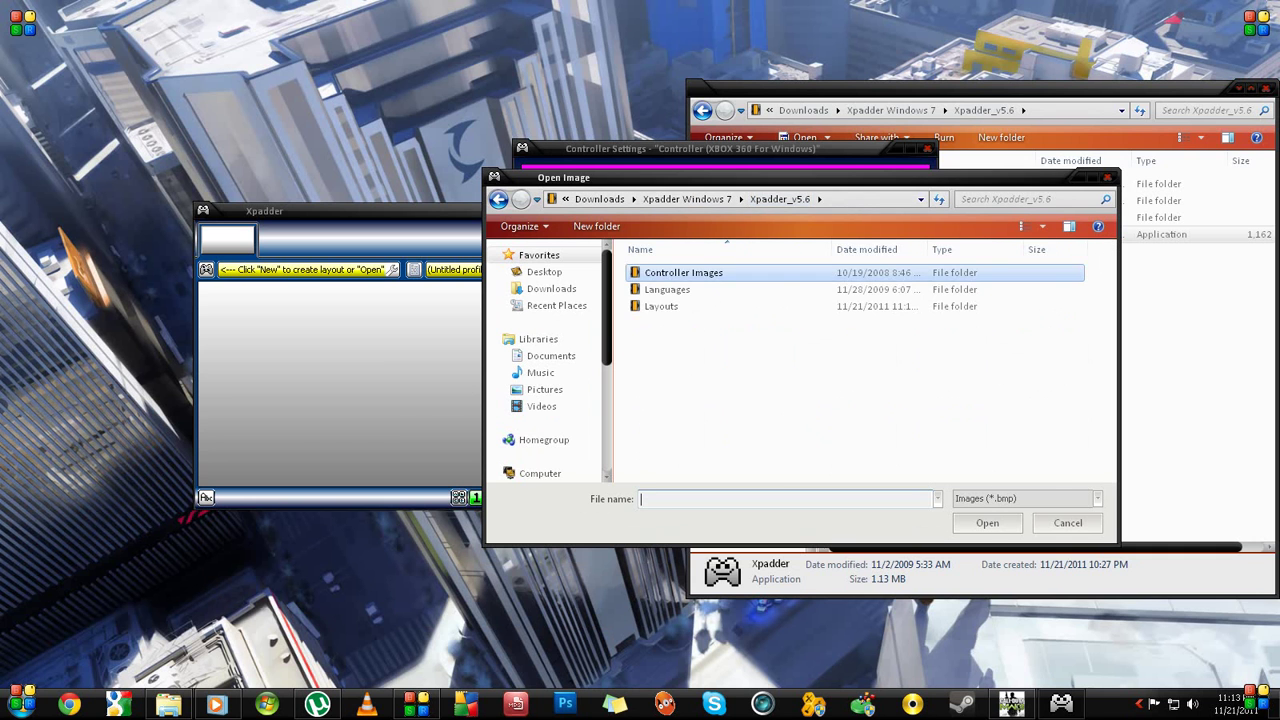
double_click(690, 273)
- Load the standard Microsoft_Xbox_360 image as the controller picture
left_click(859, 364)
scroll(859, 364, "down", 1)
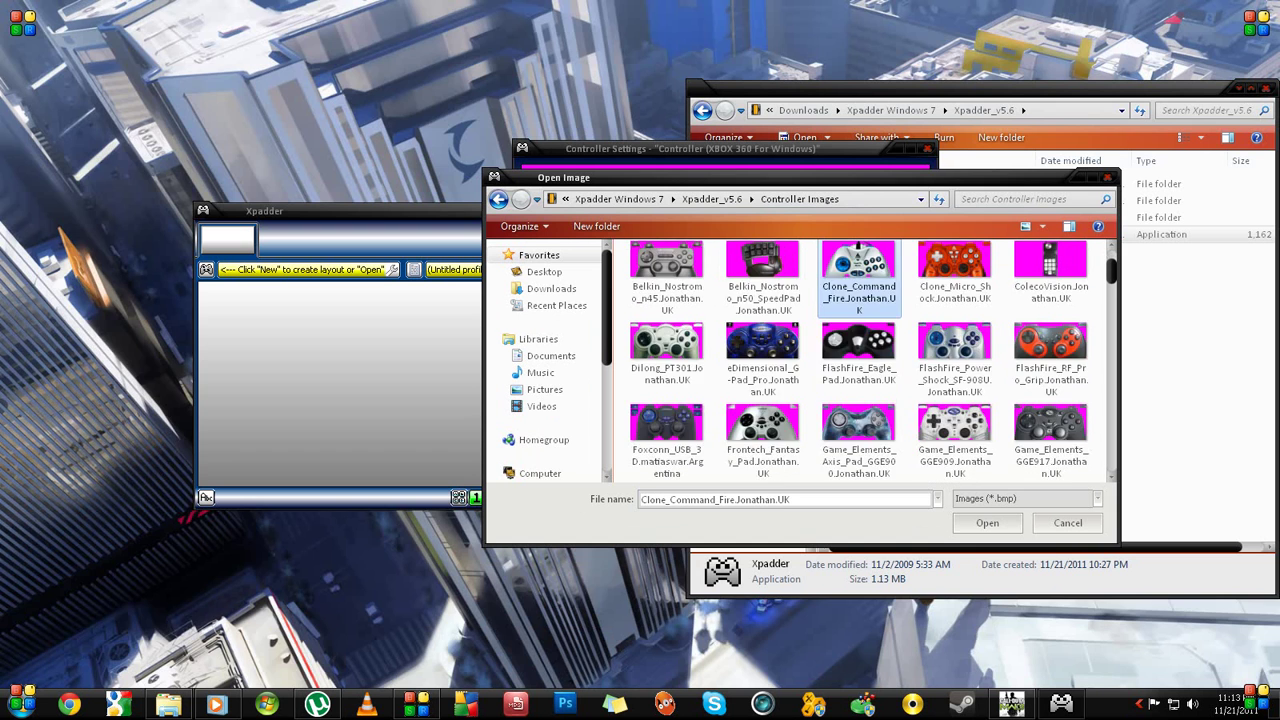
scroll(955, 357, "down", 3)
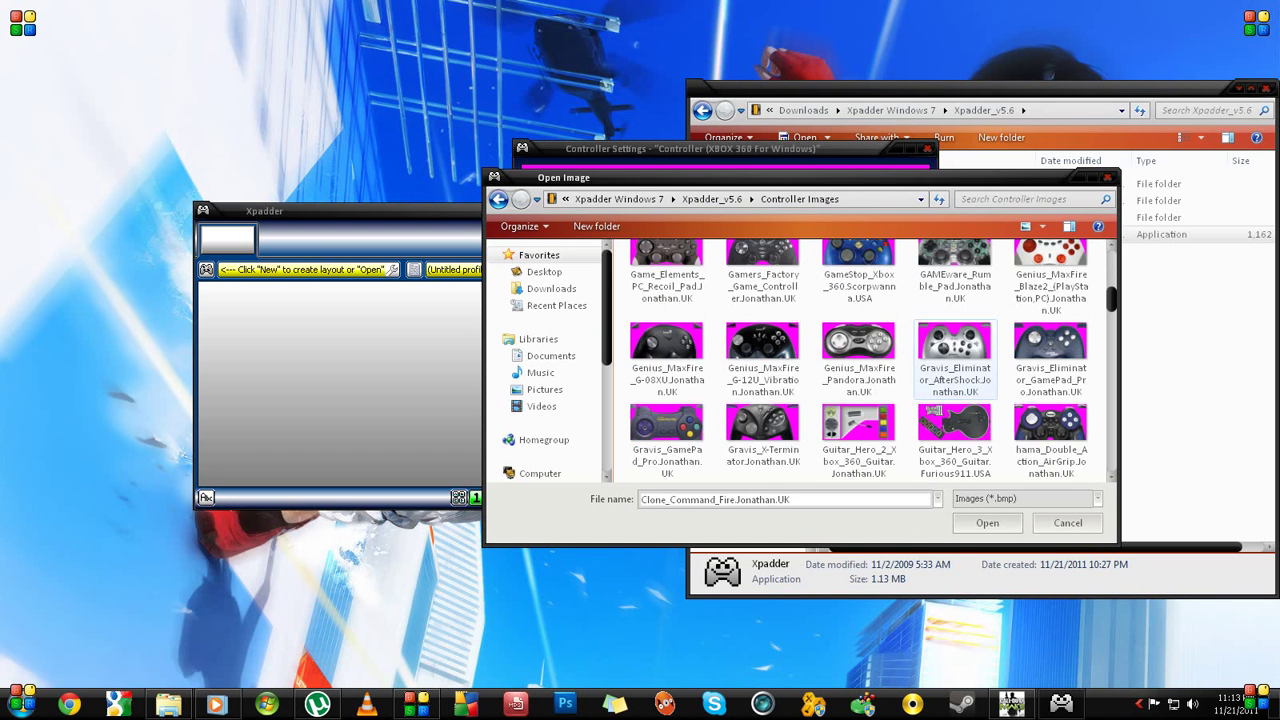
scroll(955, 395, "down", 5)
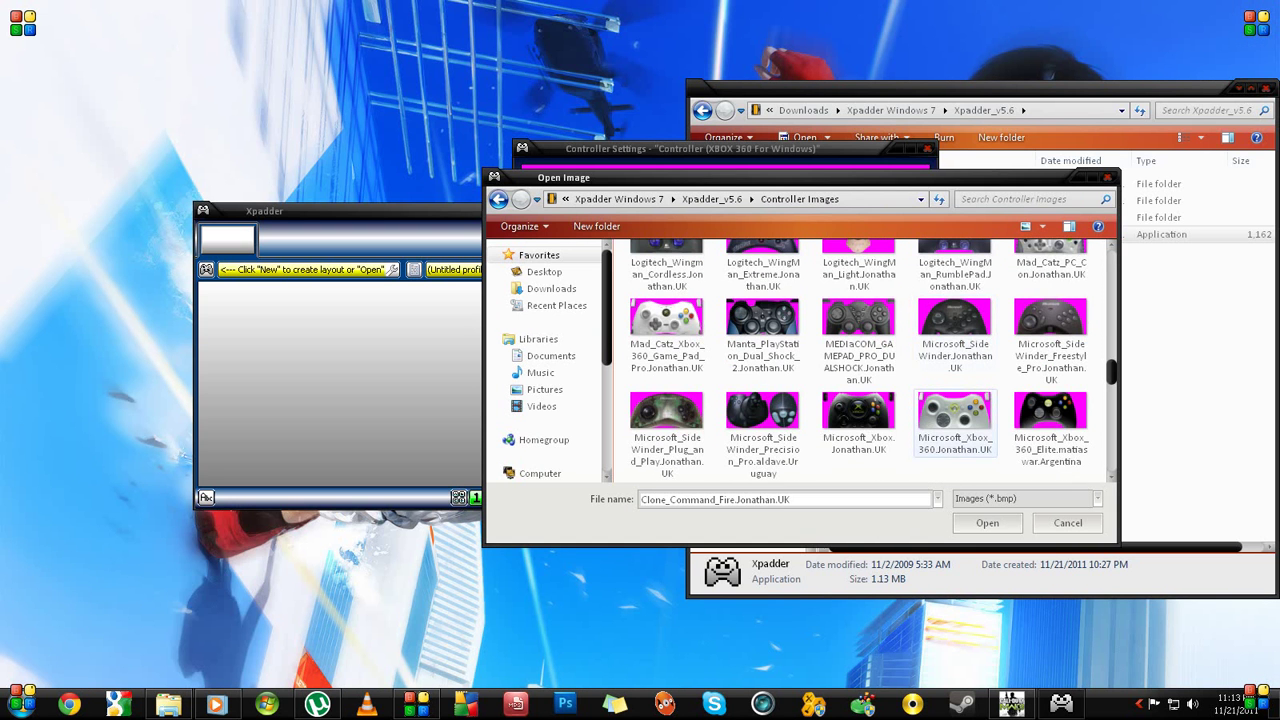
left_click(955, 410)
left_click(987, 523)
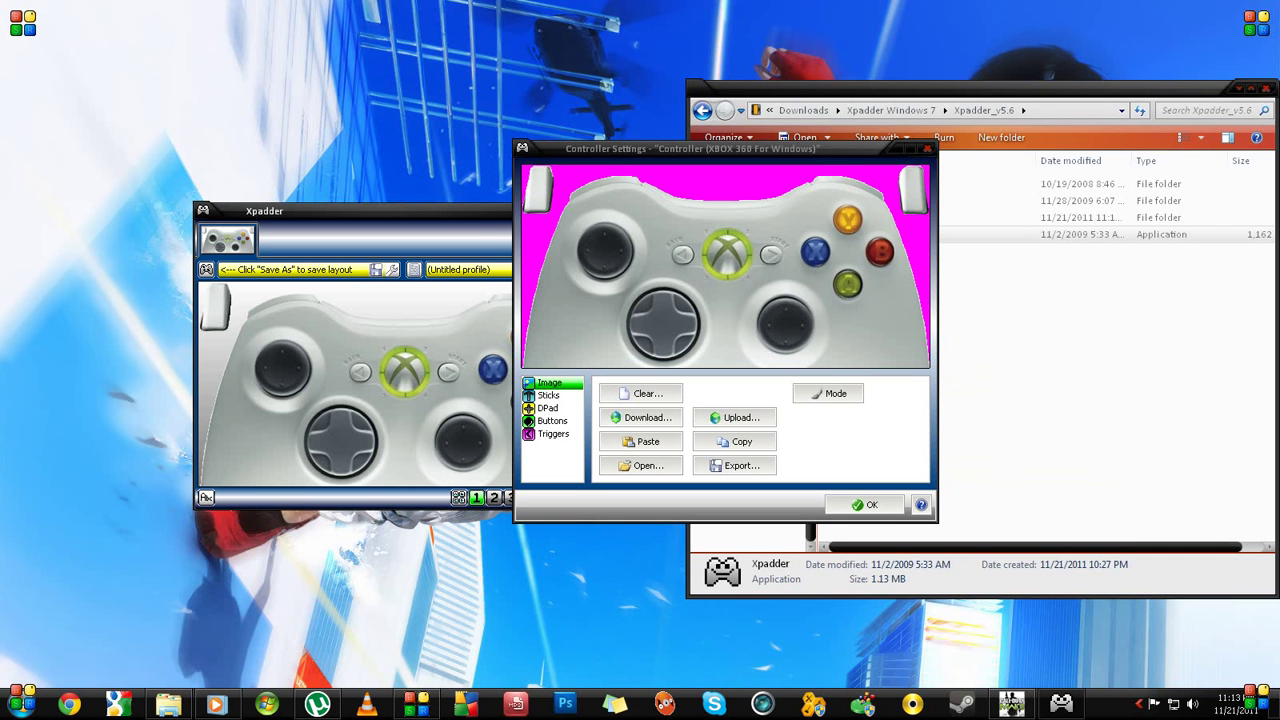
- Enable Stick 1 and Stick 2 and place them over the left and right thumbsticks of the controller image
left_click(549, 395)
left_click(605, 391)
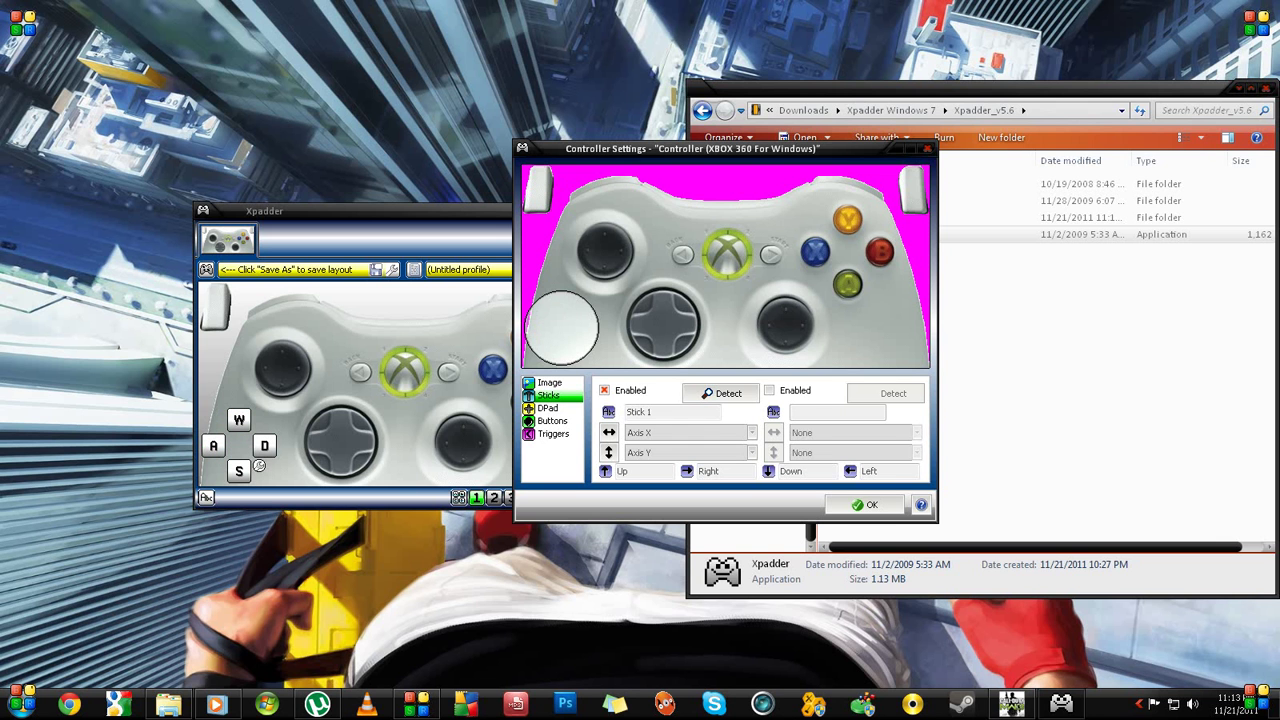
left_click(770, 391)
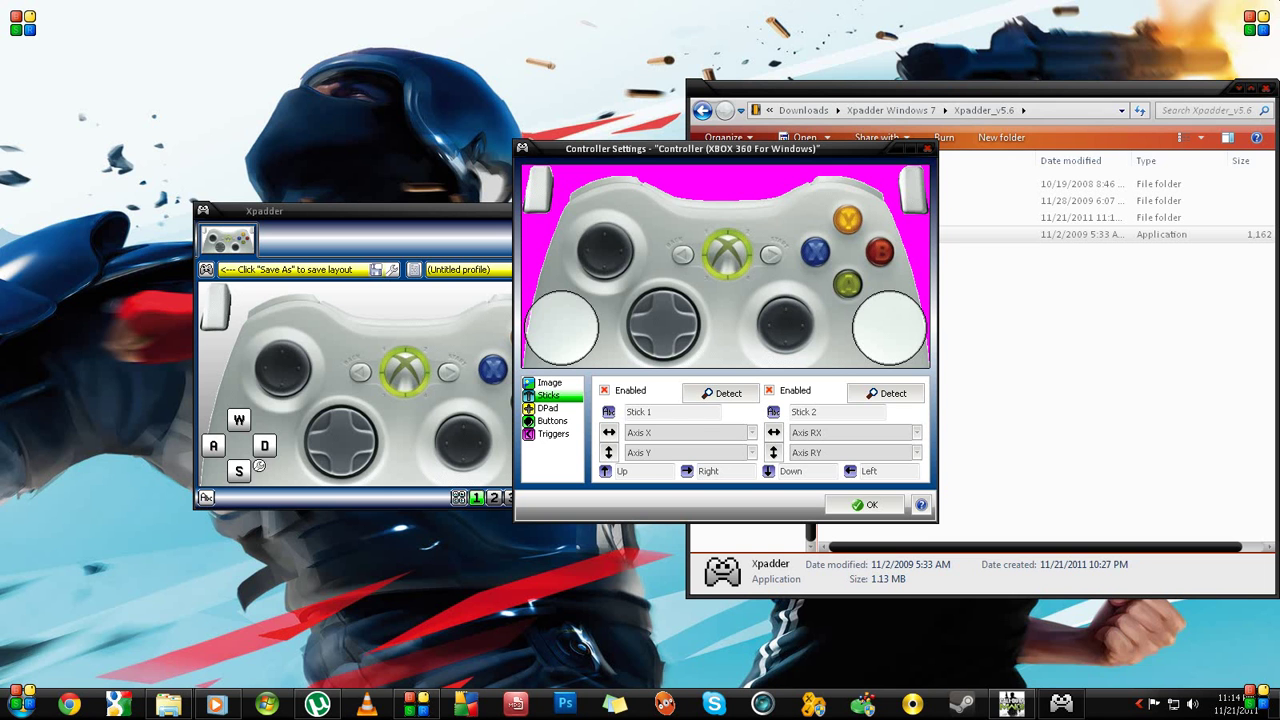
left_click_drag(258, 466, 300, 390)
left_click_drag(890, 327, 783, 323)
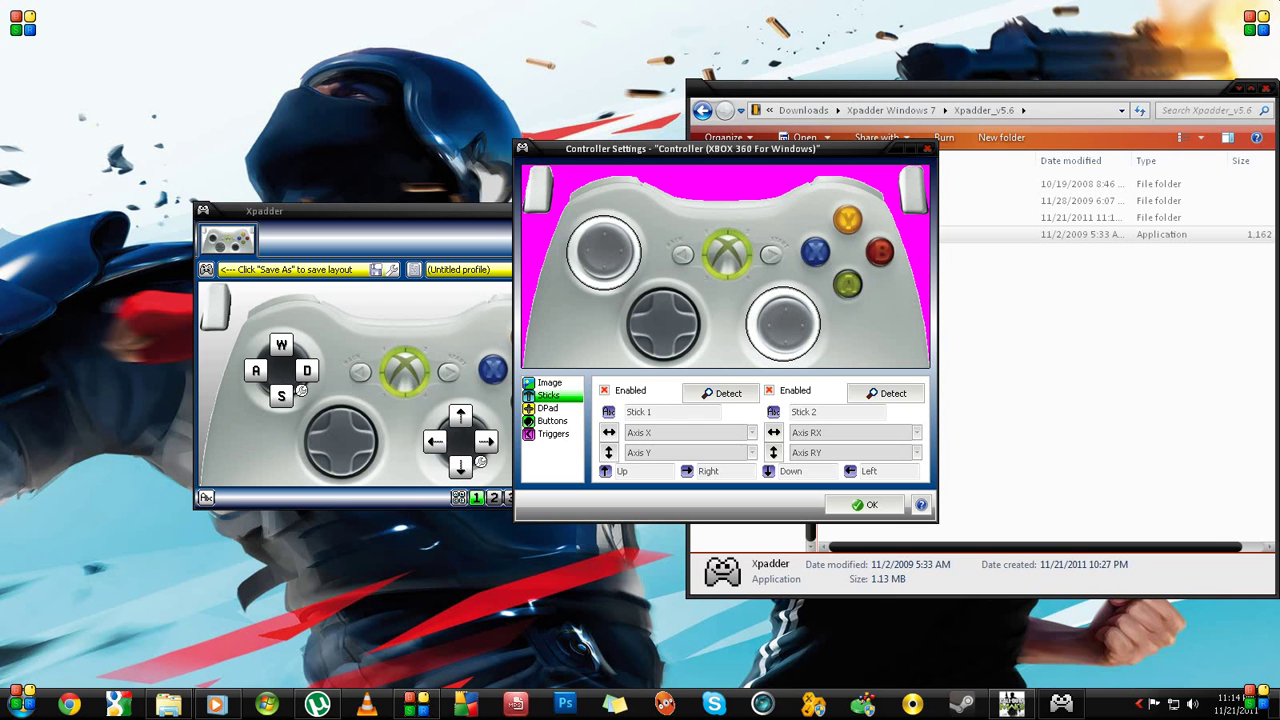
- Enable the DPad and align it with the pictured D-pad, and place four detected buttons over A, B, X and Y
left_click(548, 408)
left_click(604, 390)
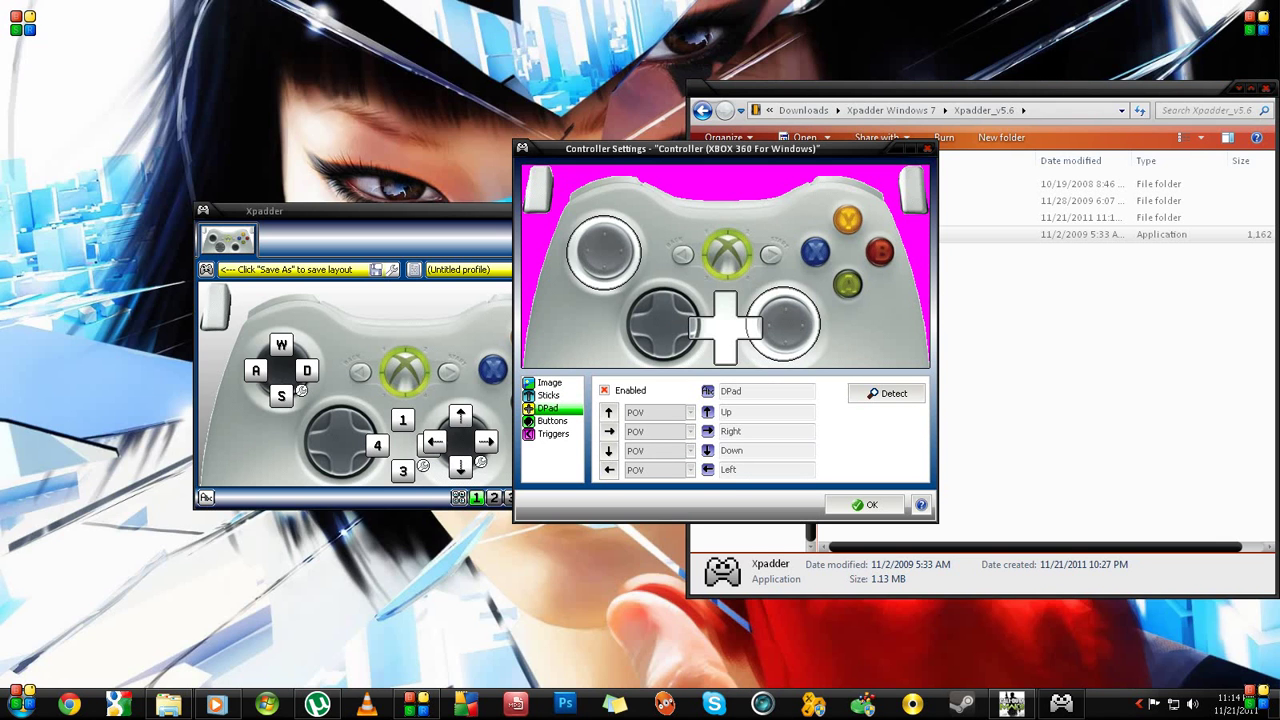
left_click(552, 421)
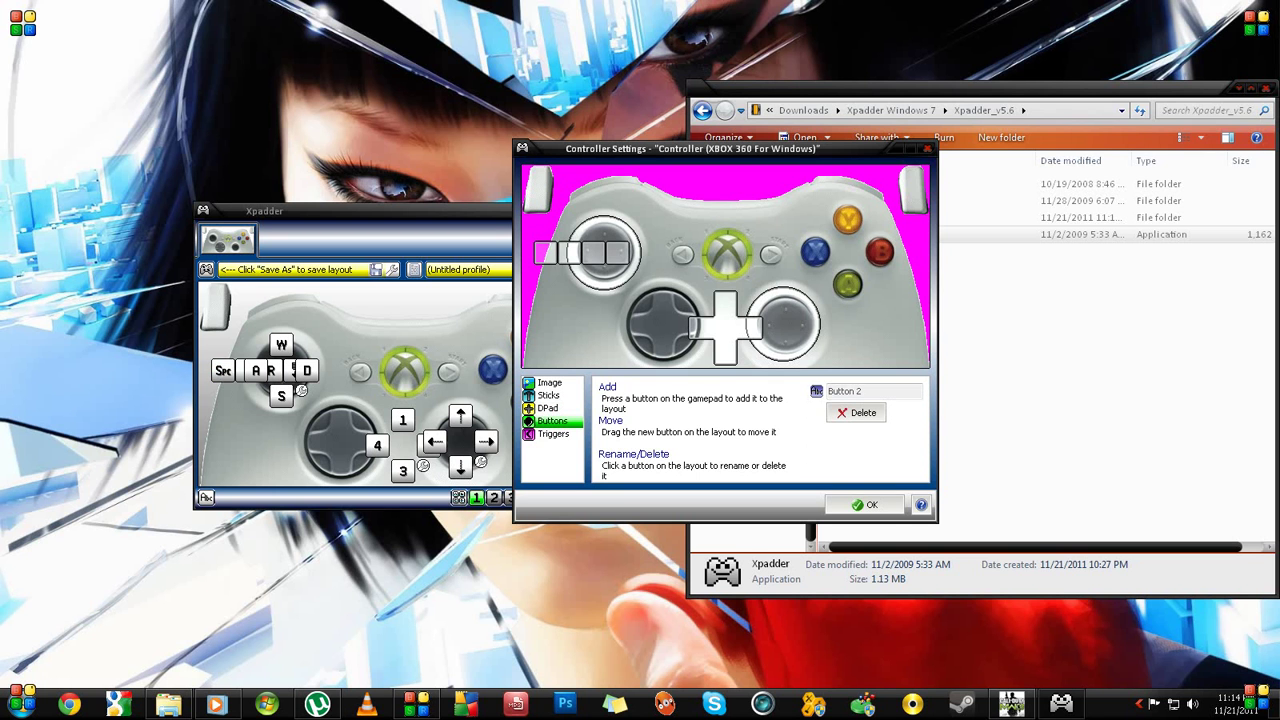
left_click_drag(545, 253, 849, 287)
left_click_drag(569, 253, 627, 257)
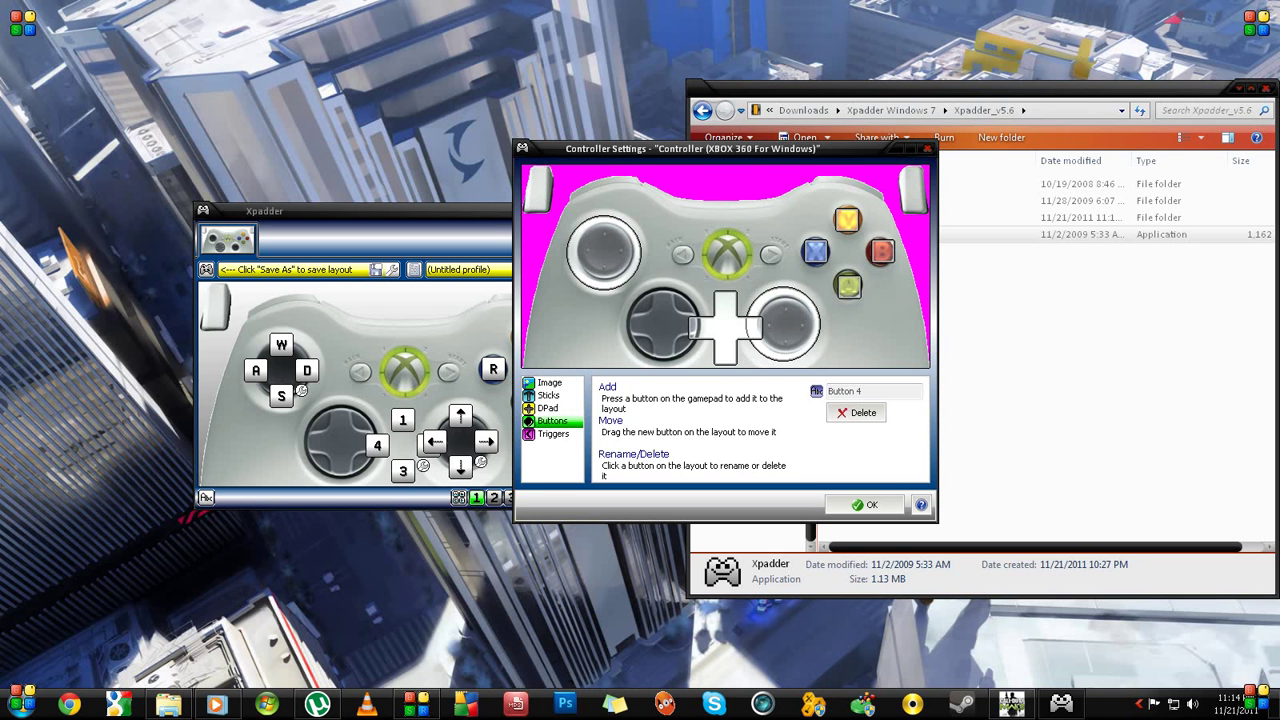
left_click_drag(726, 328, 661, 323)
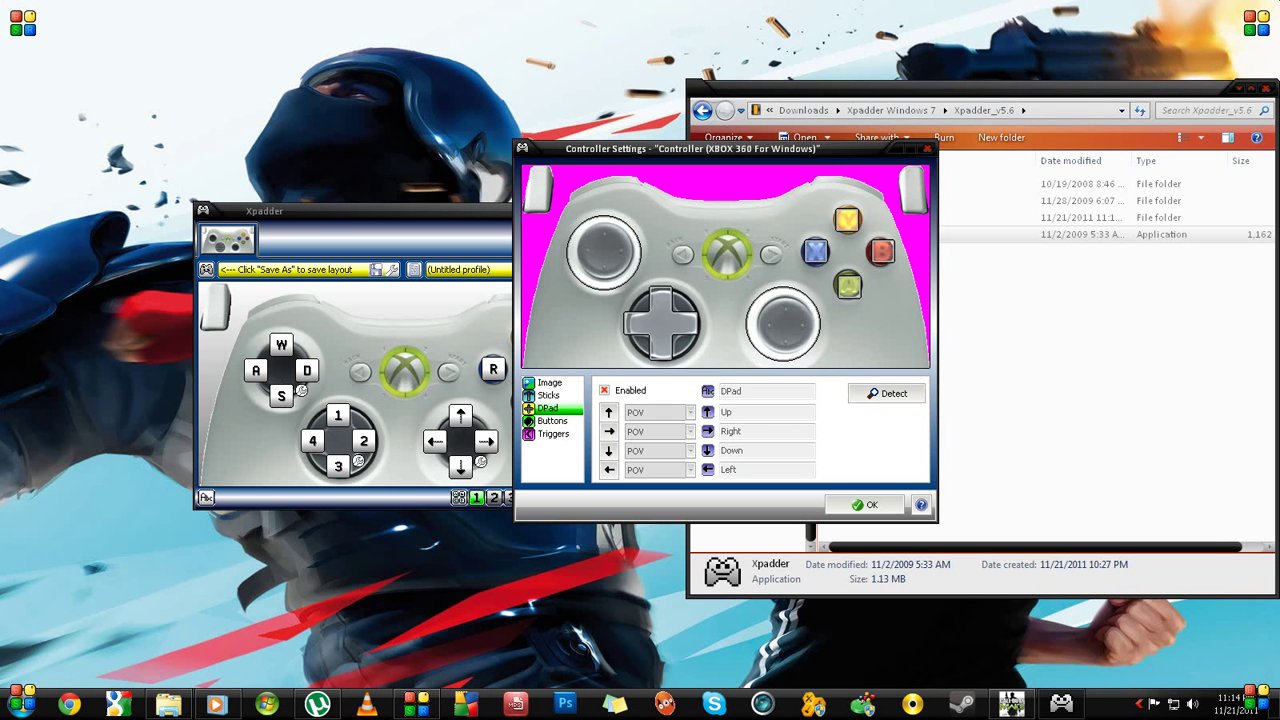
- Add the remaining gamepad buttons and place two of them on the shoulder bumpers and one on the left thumbstick
left_click(545, 421)
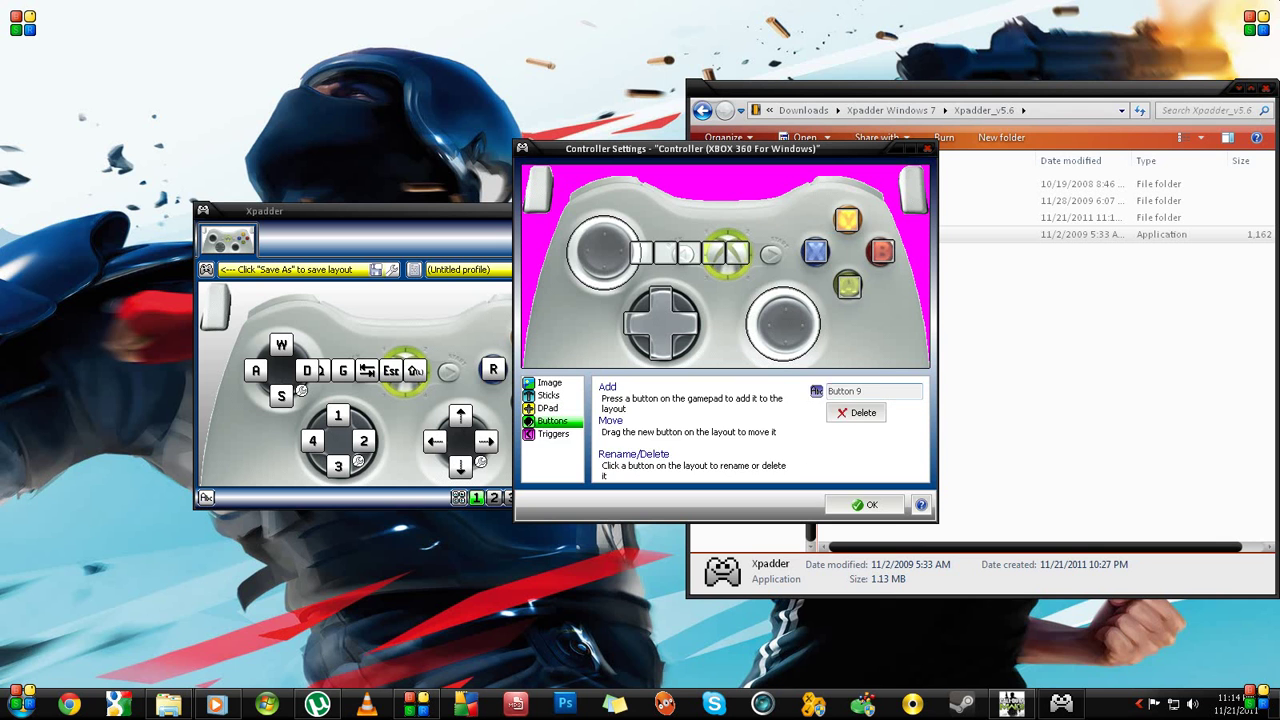
left_click(553, 434)
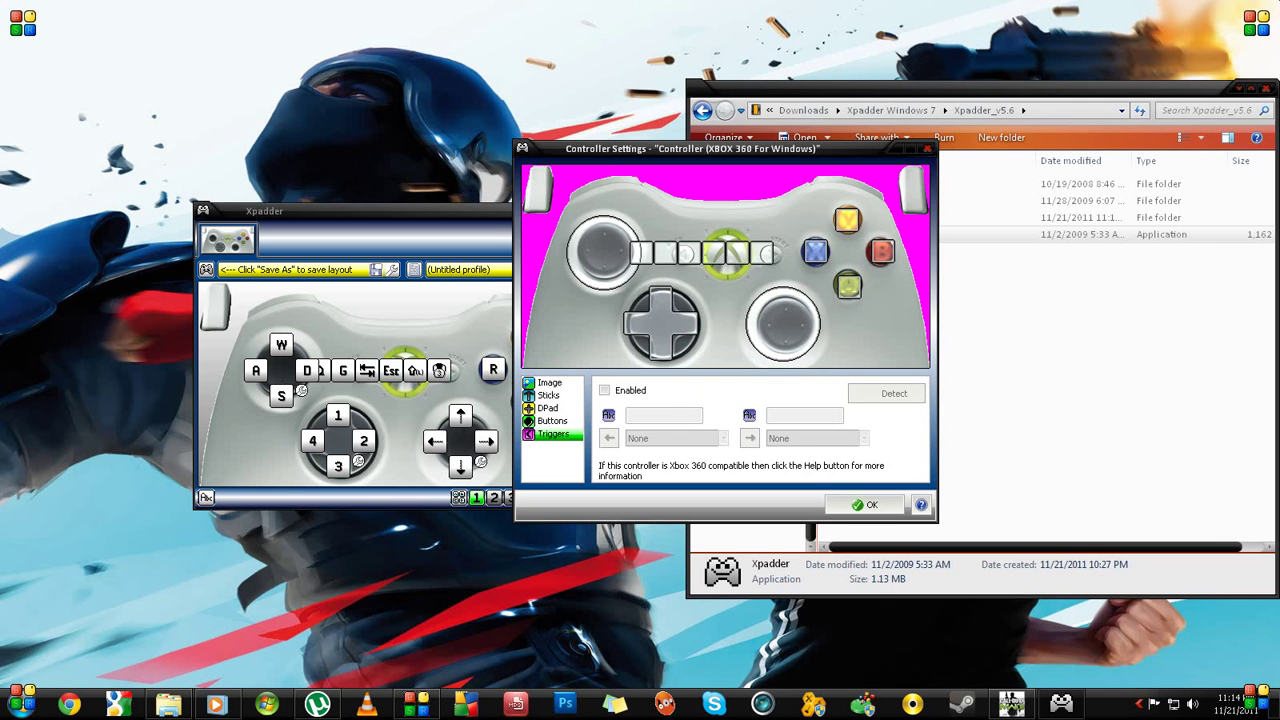
left_click_drag(641, 252, 600, 184)
left_click(651, 274)
left_click(737, 252)
left_click_drag(737, 252, 851, 185)
left_click(665, 252)
left_click_drag(762, 252, 853, 186)
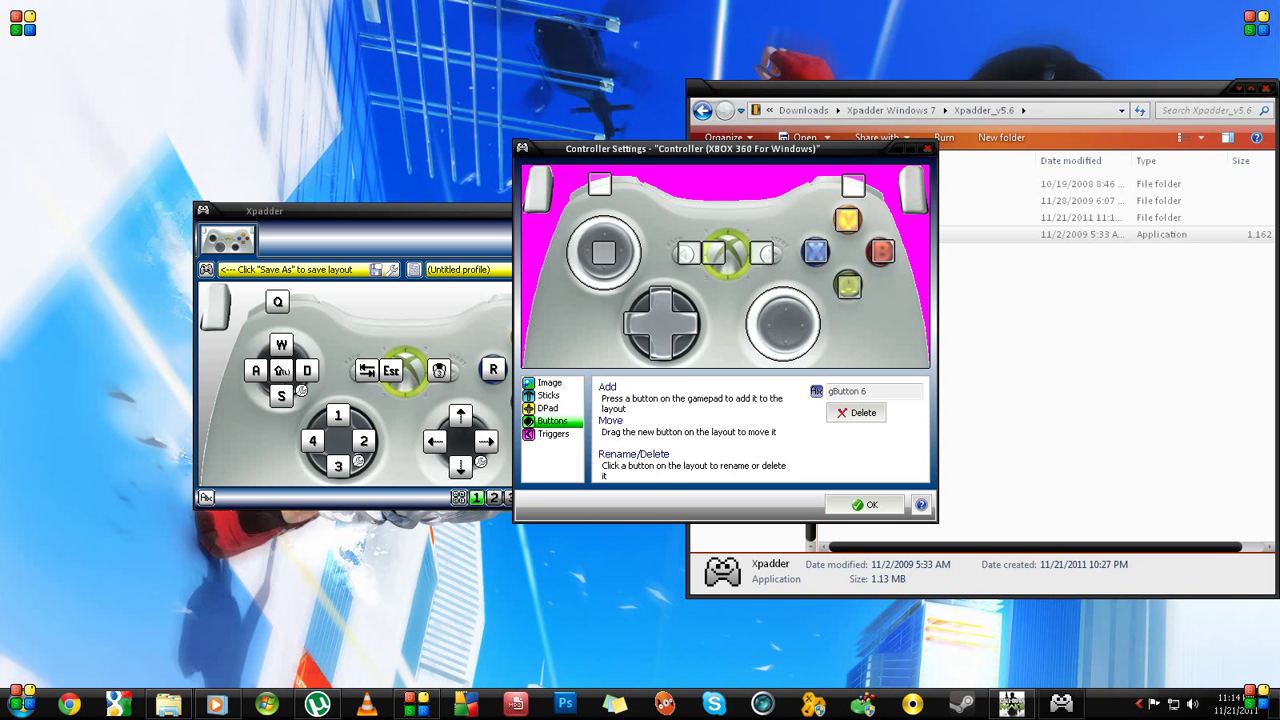
- Place Button 10 at the centre of the right thumbstick
left_click(550, 383)
left_click(552, 421)
left_click_drag(762, 252, 783, 323)
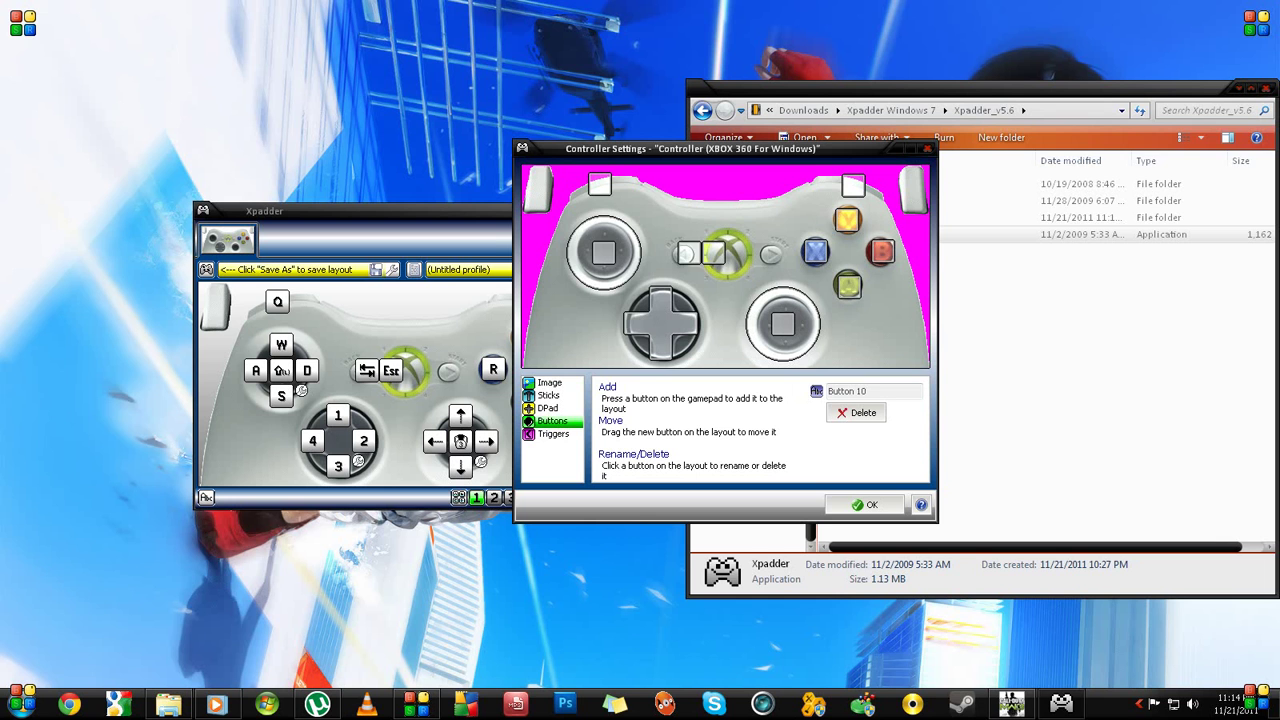
- Place the last two buttons over Back and Start, and enable and detect the left and right triggers
left_click_drag(688, 253, 773, 255)
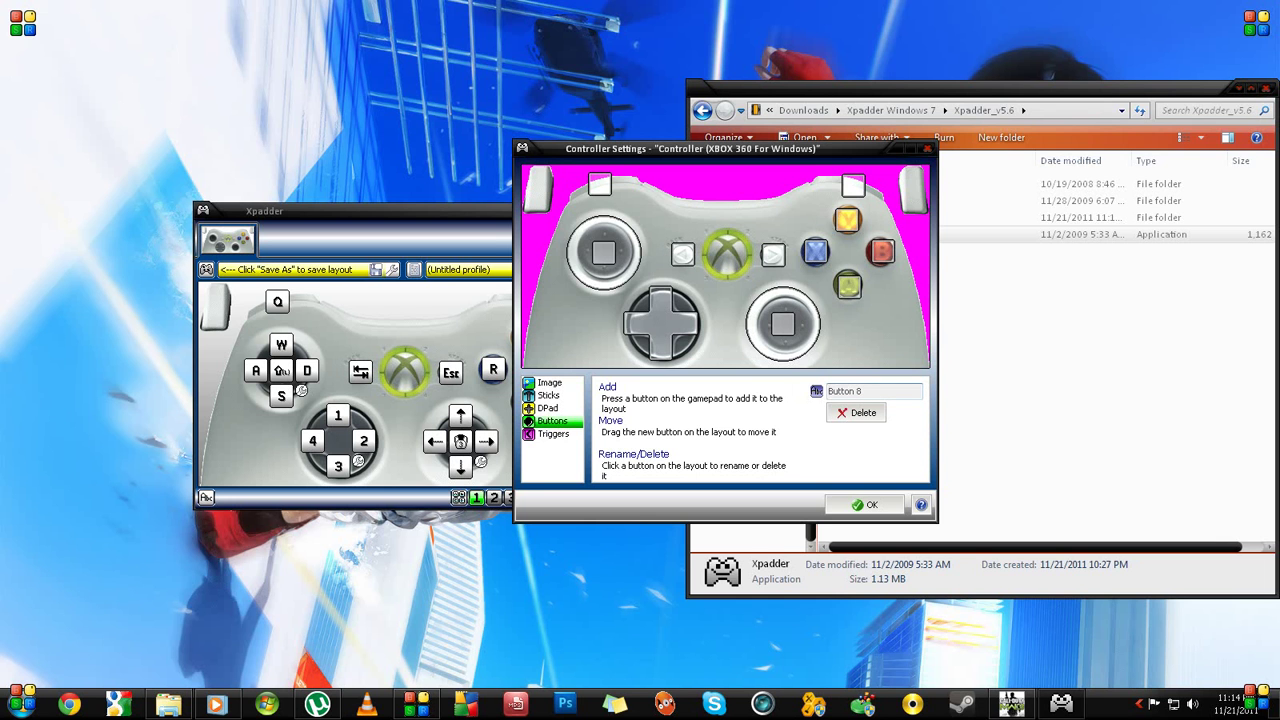
left_click(553, 434)
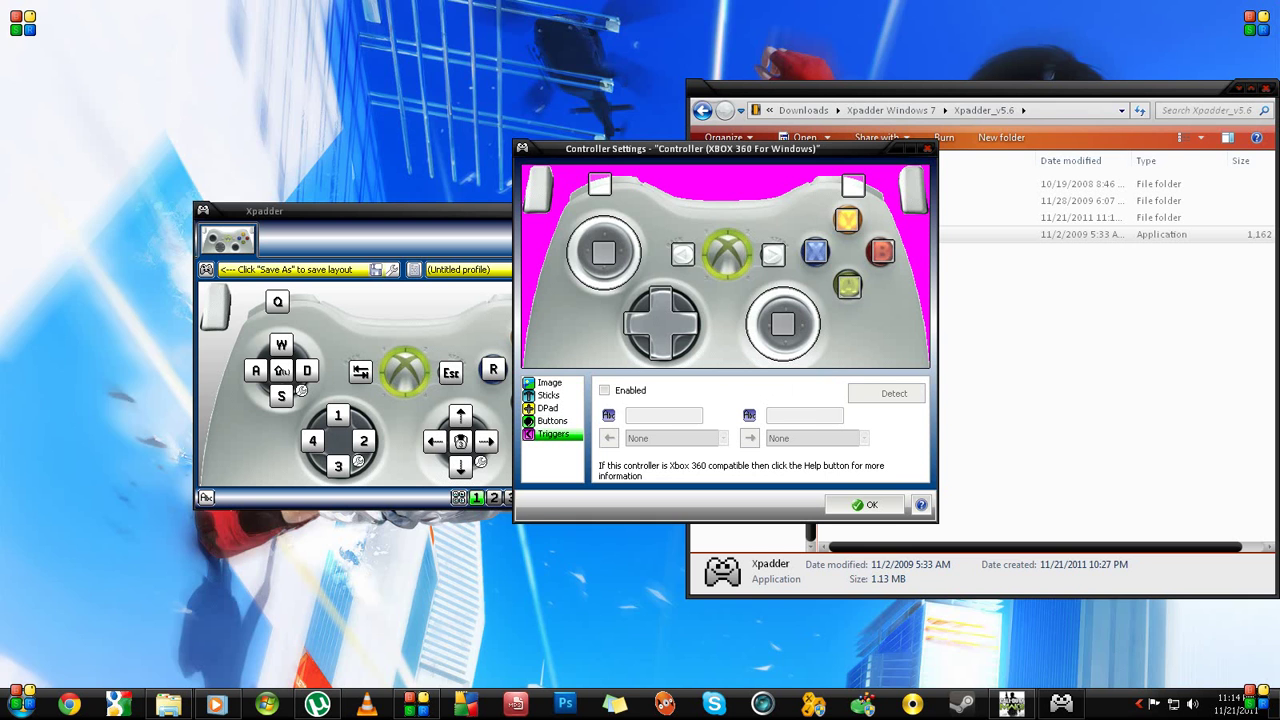
left_click(604, 390)
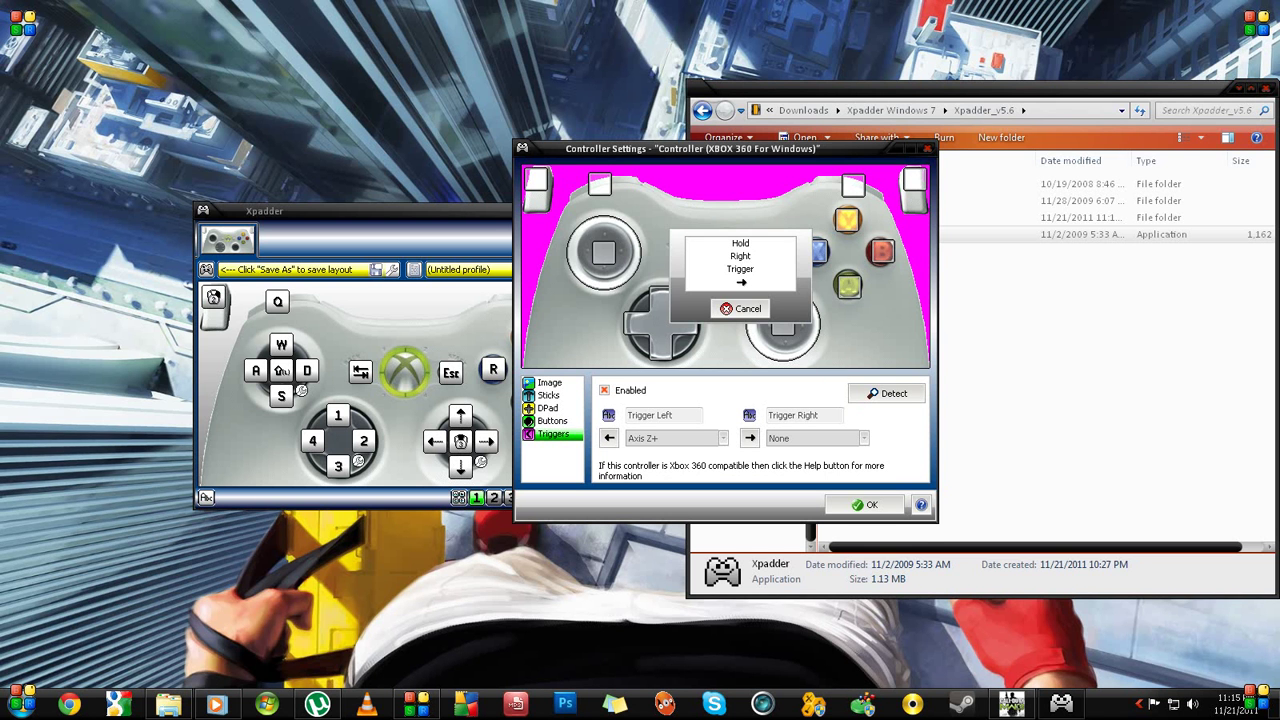
- Decline clearing the controller image and accept the controller settings
left_click(550, 383)
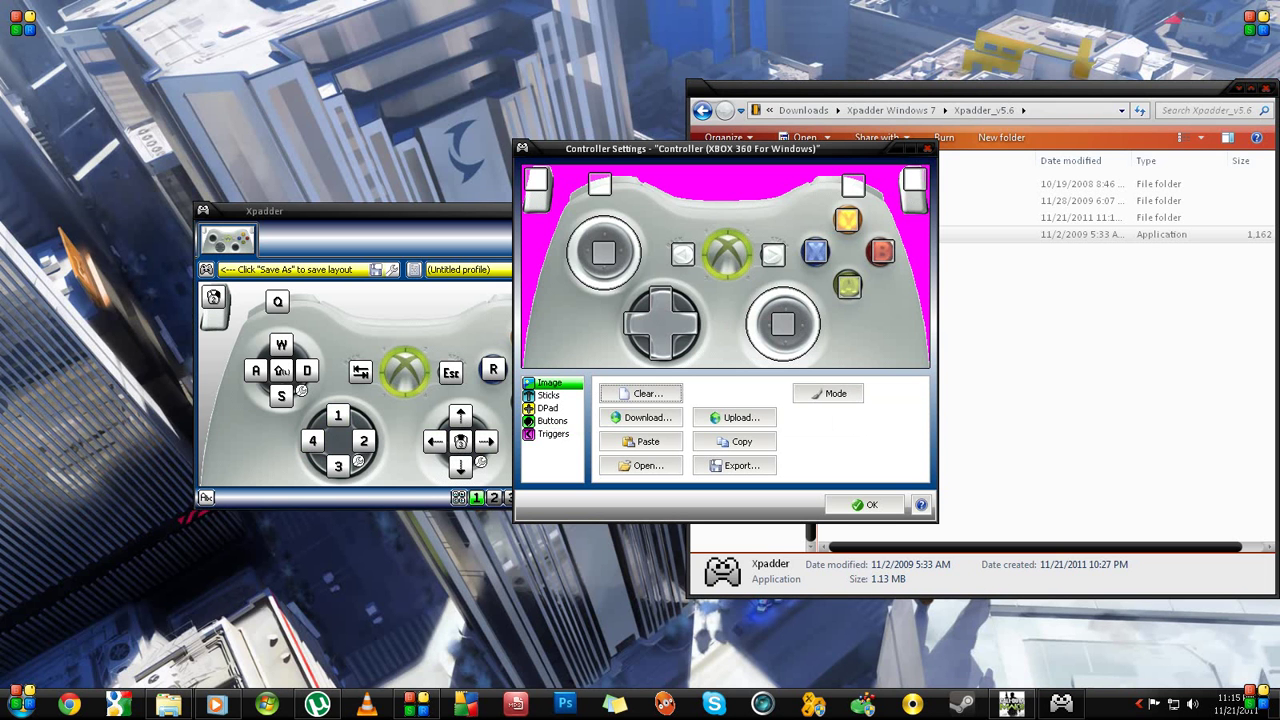
key("space")
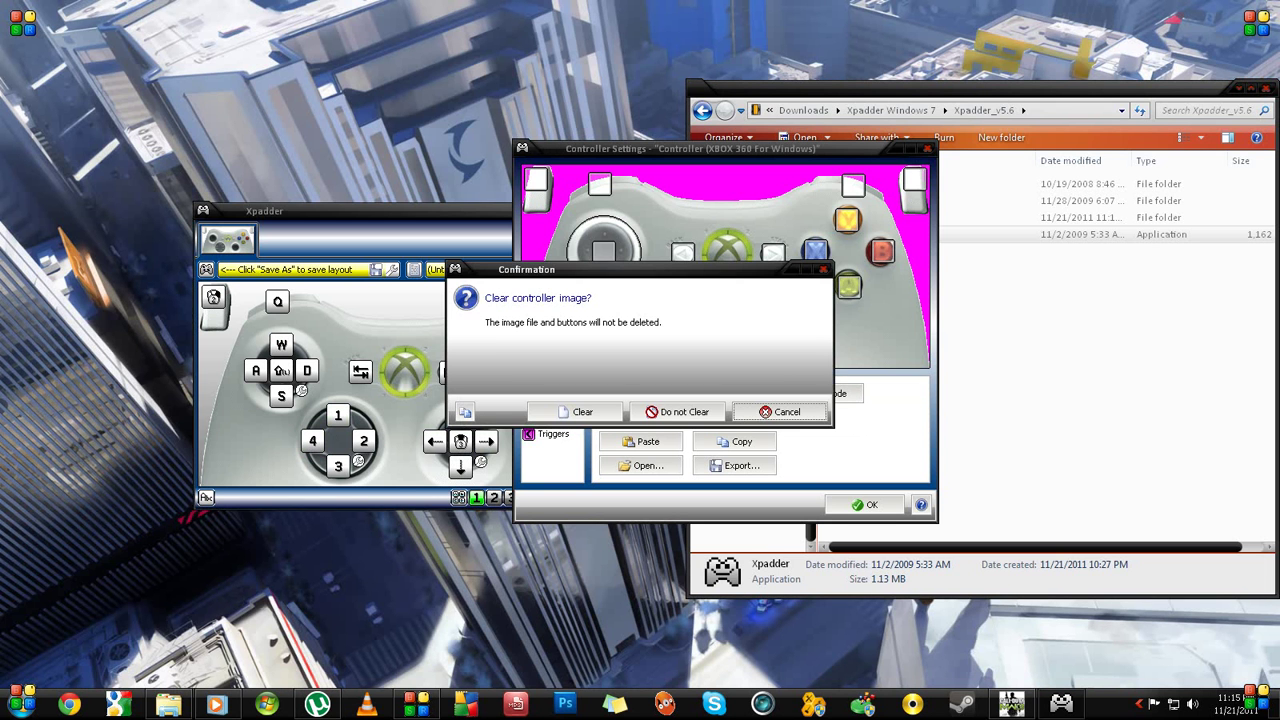
left_click(678, 412)
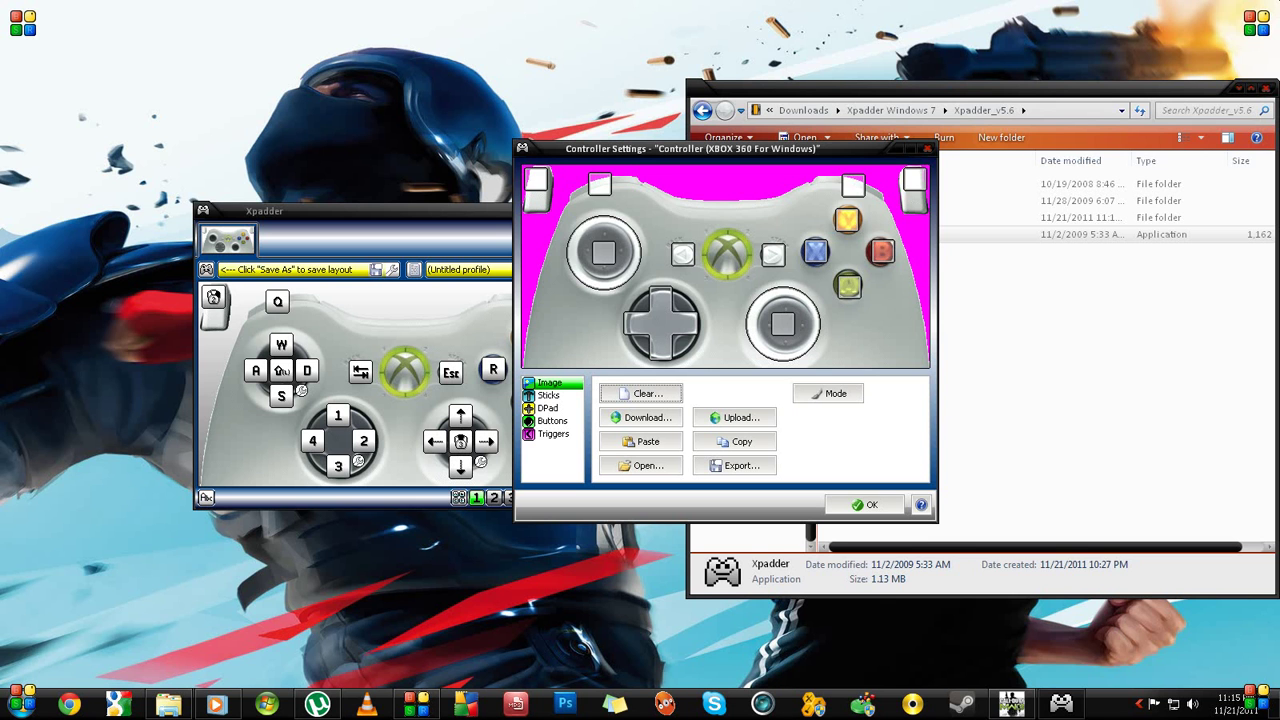
left_click(865, 504)
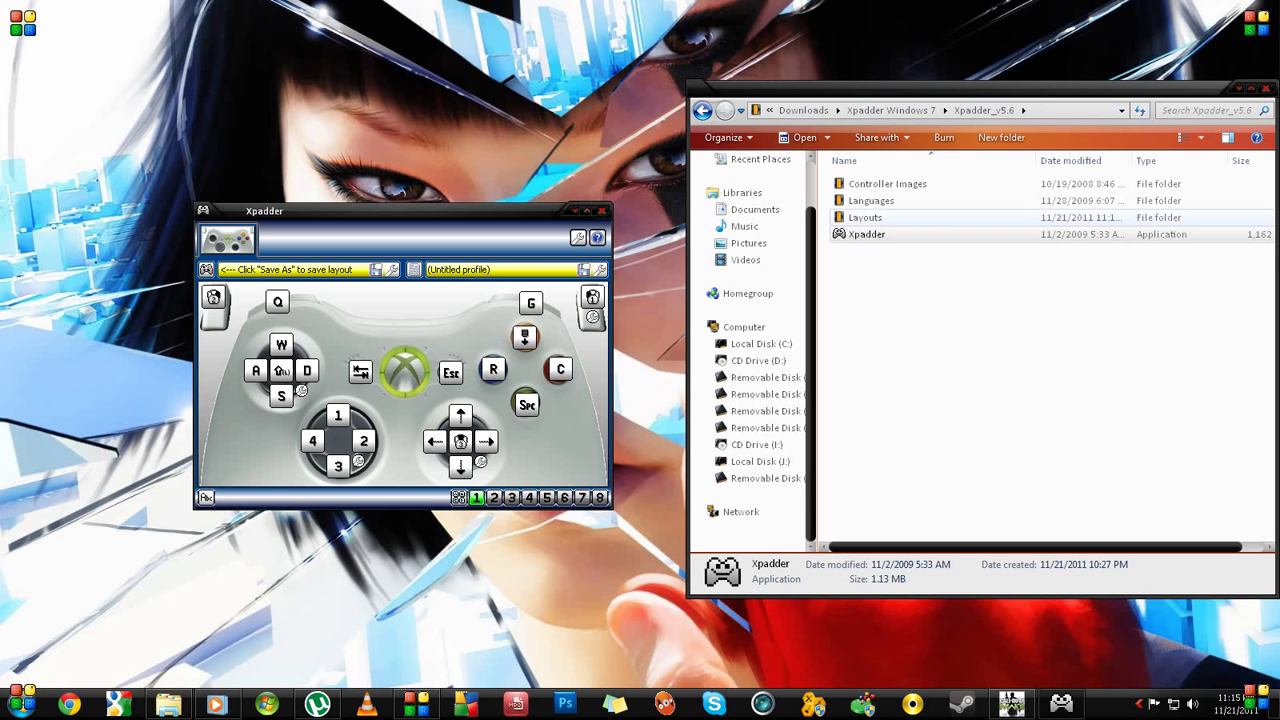
left_click(866, 218)
left_click(920, 320)
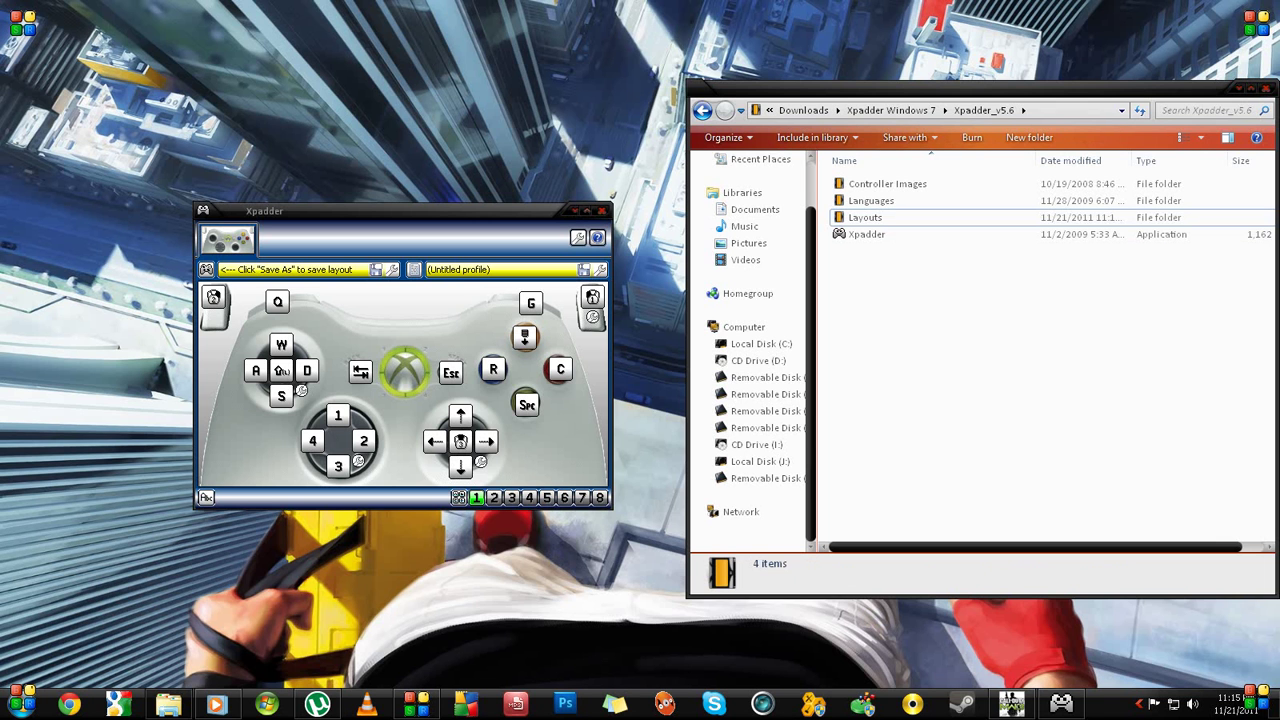
left_click(1139, 704)
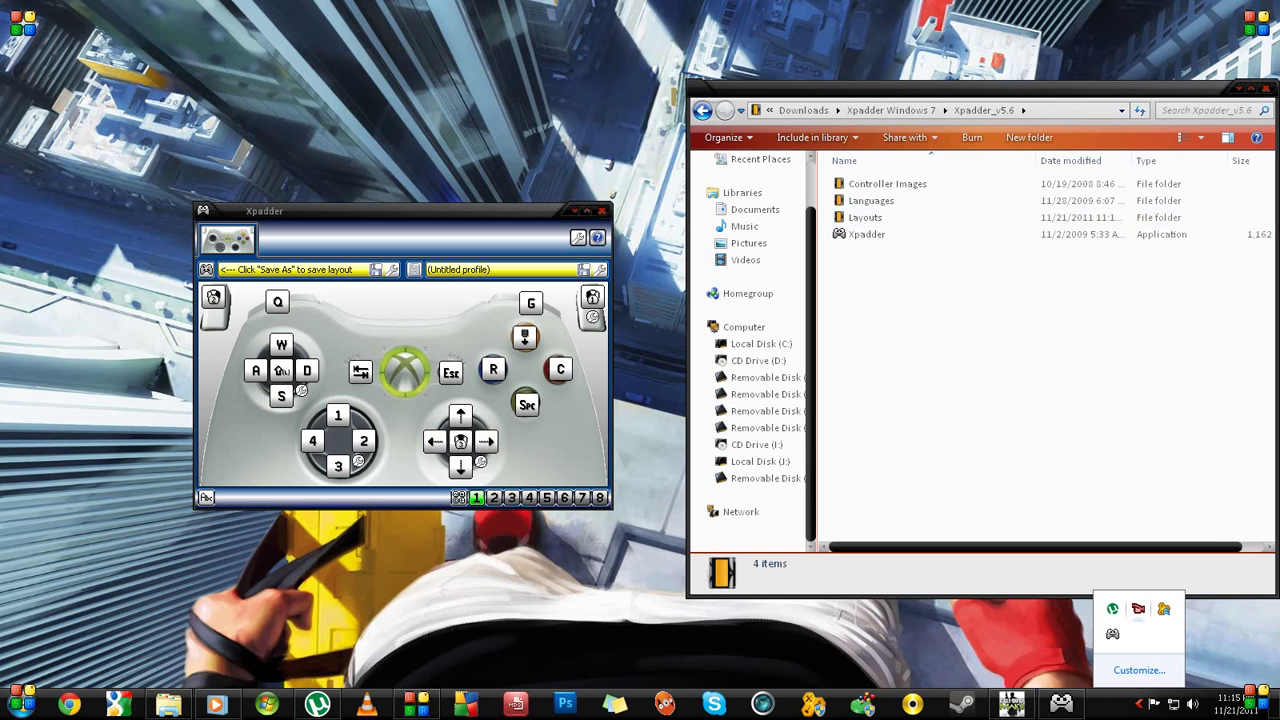
left_click(1020, 400)
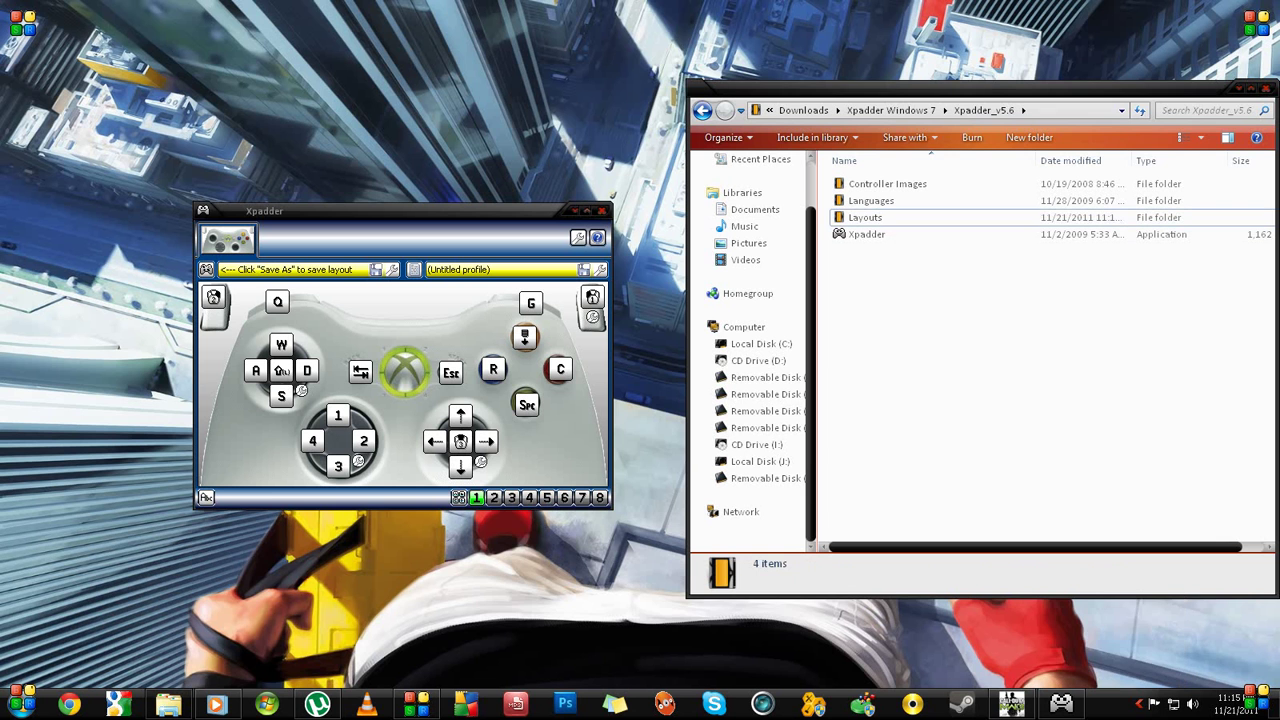
- Minimize Xpadder to the system tray, restore its window from there and hide it again
left_click(400, 211)
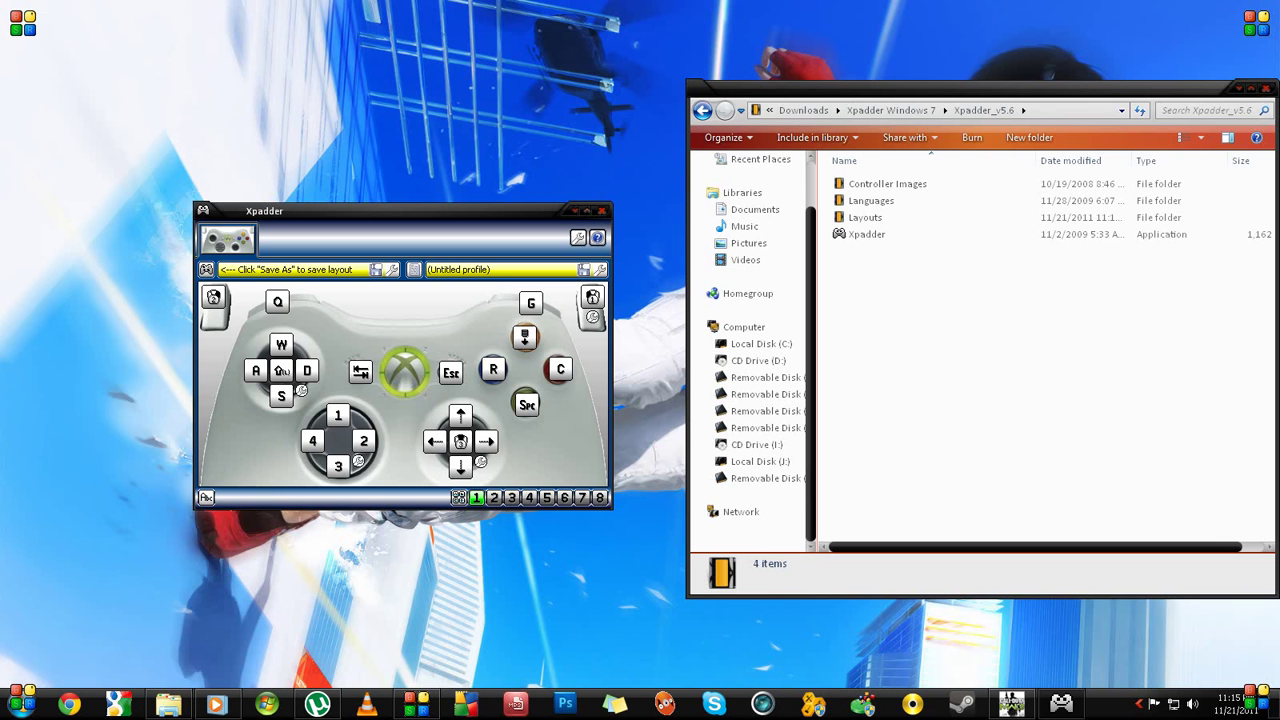
left_click(575, 211)
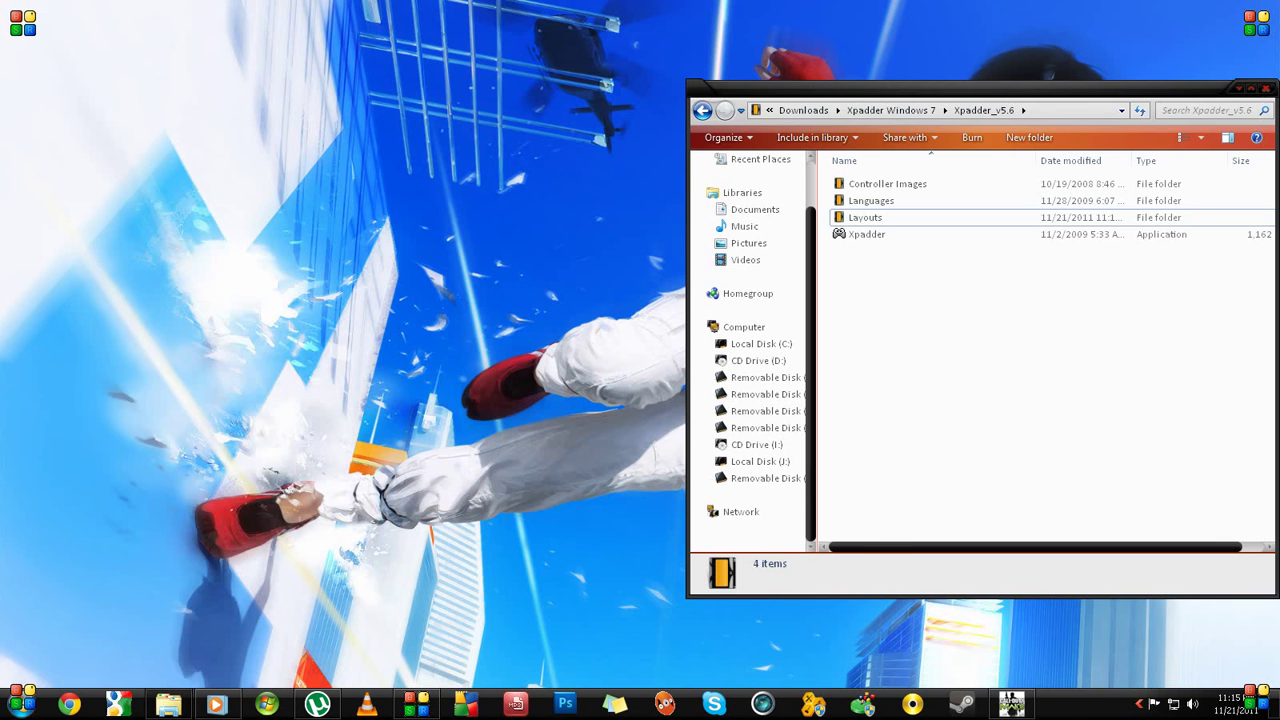
left_click(1138, 704)
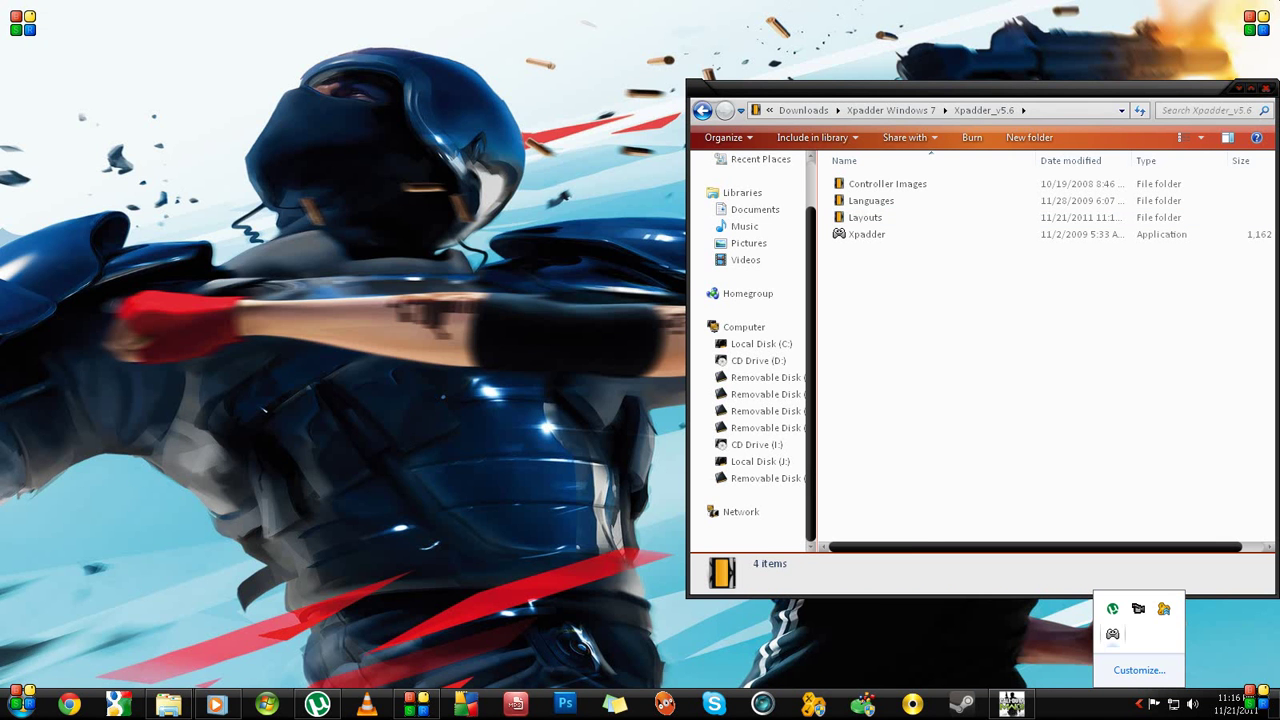
left_click(1112, 633)
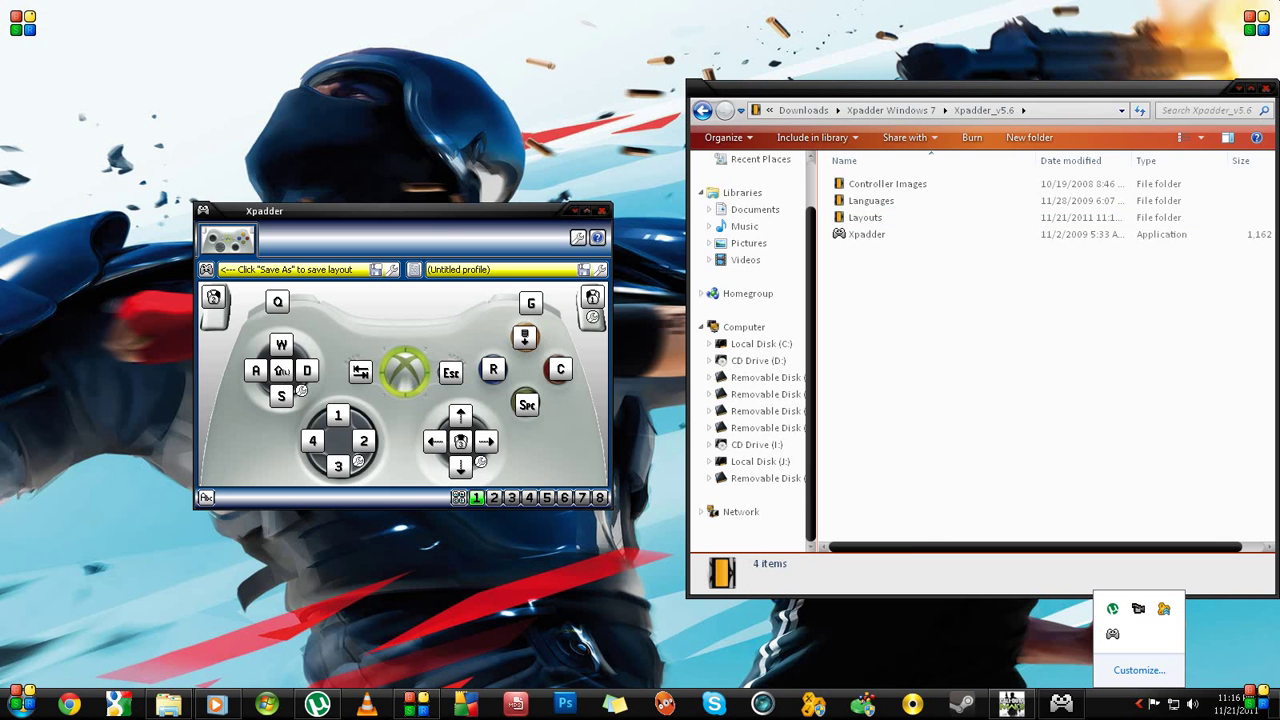
left_click(1112, 634)
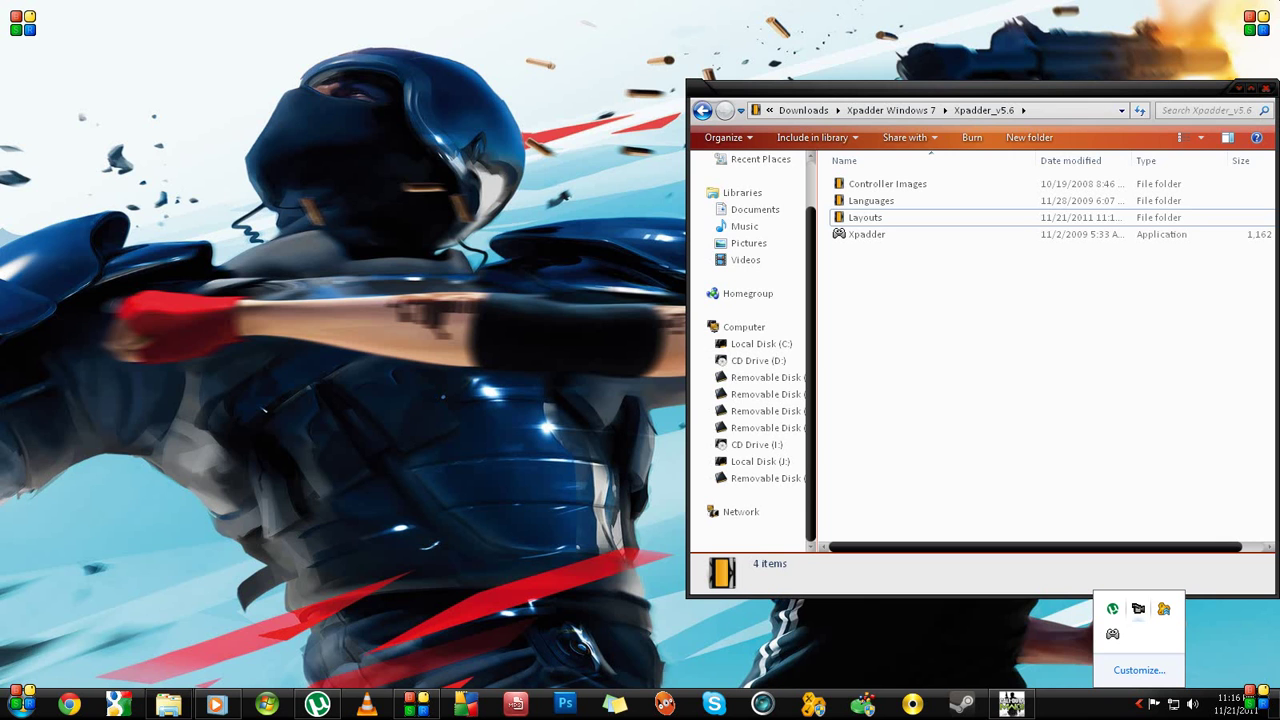
- Switch to the paused game, resume the Village mission to use the Weapon Armory, and return to the desktop
left_click(1012, 704)
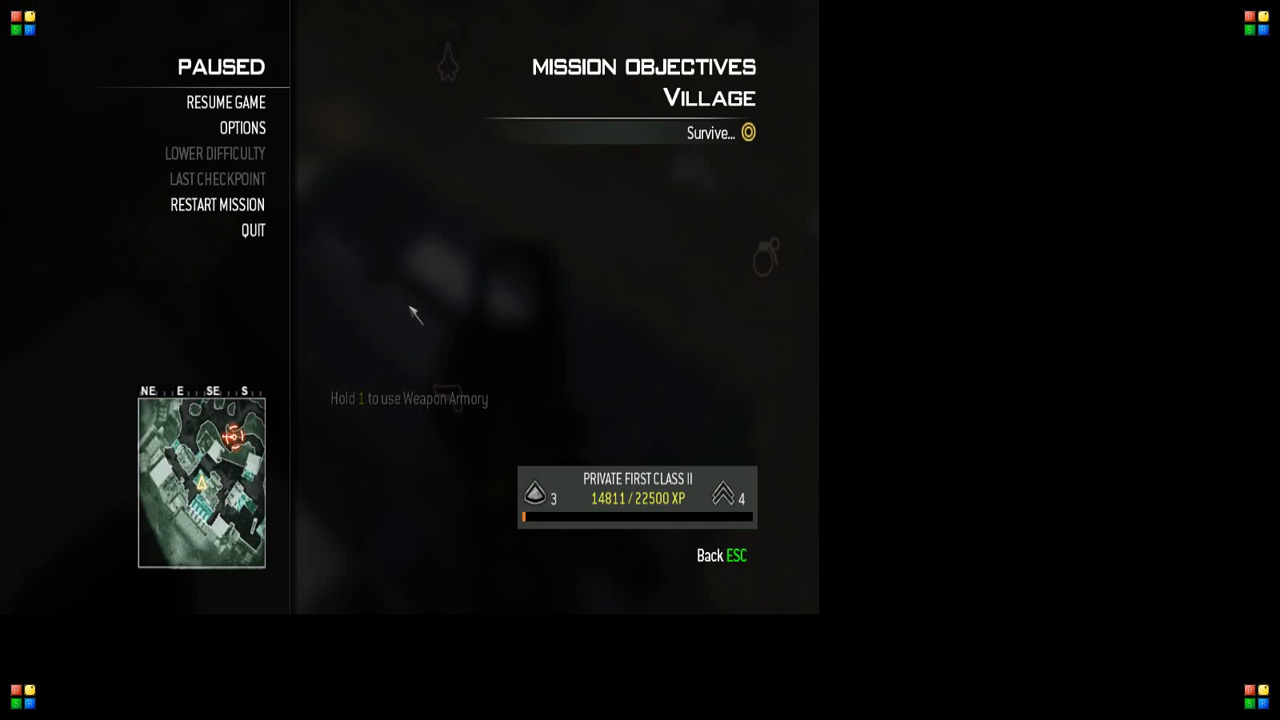
key("Escape")
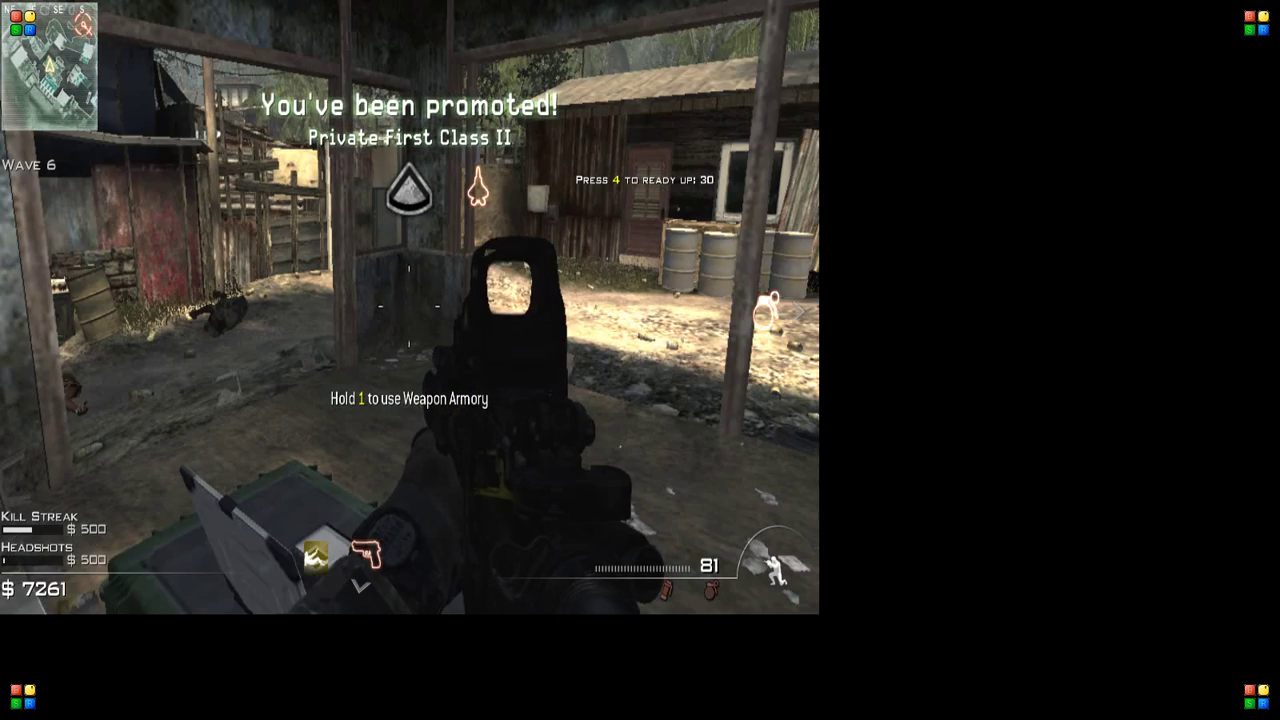
key("1")
left_click(410, 250)
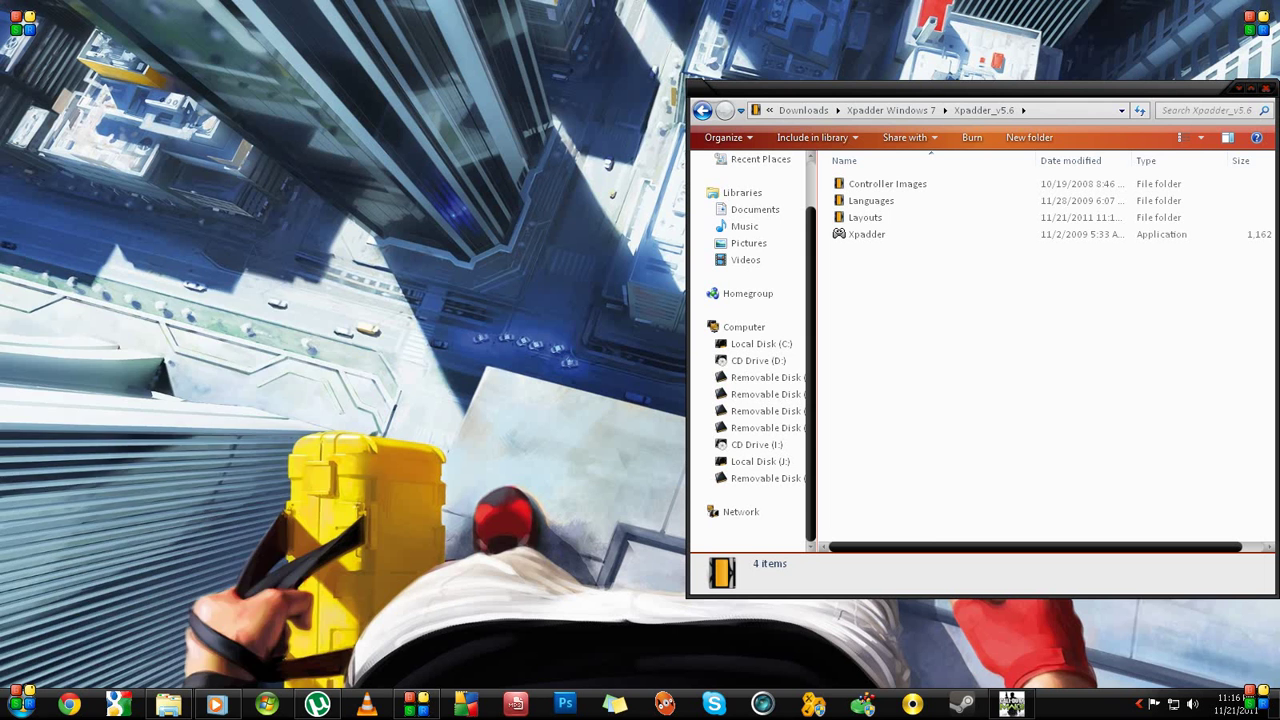
key("super")
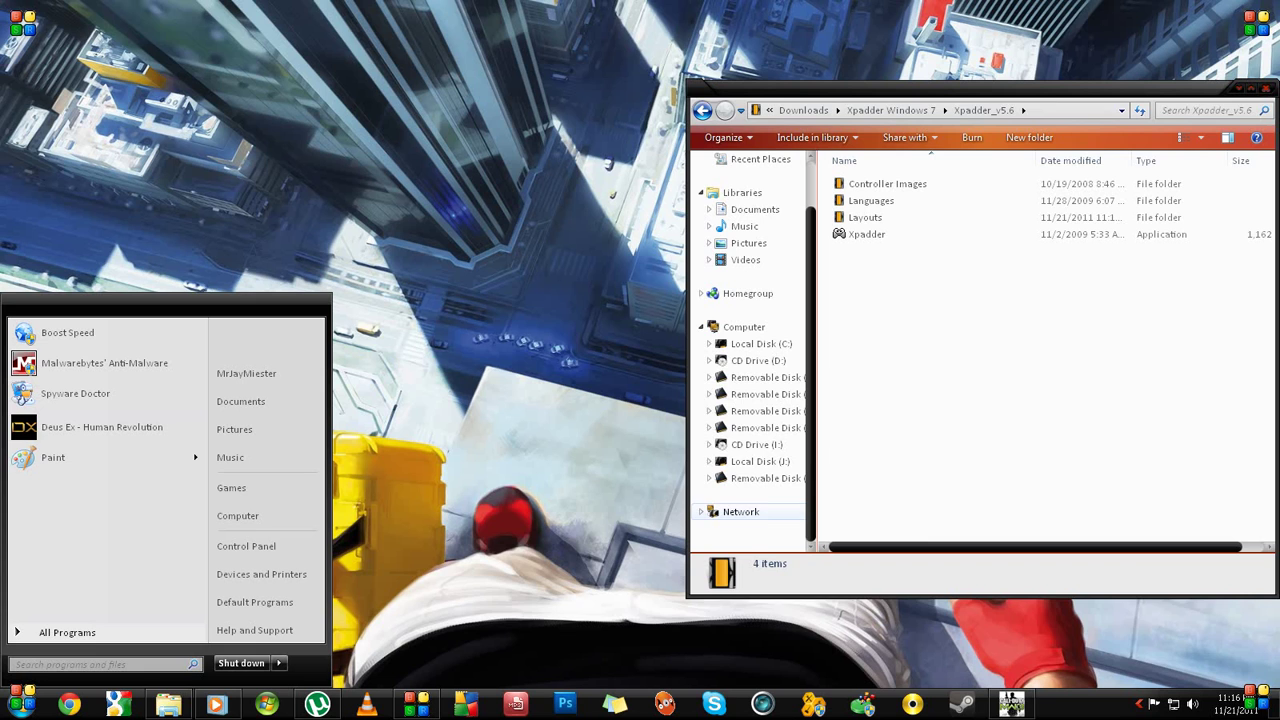